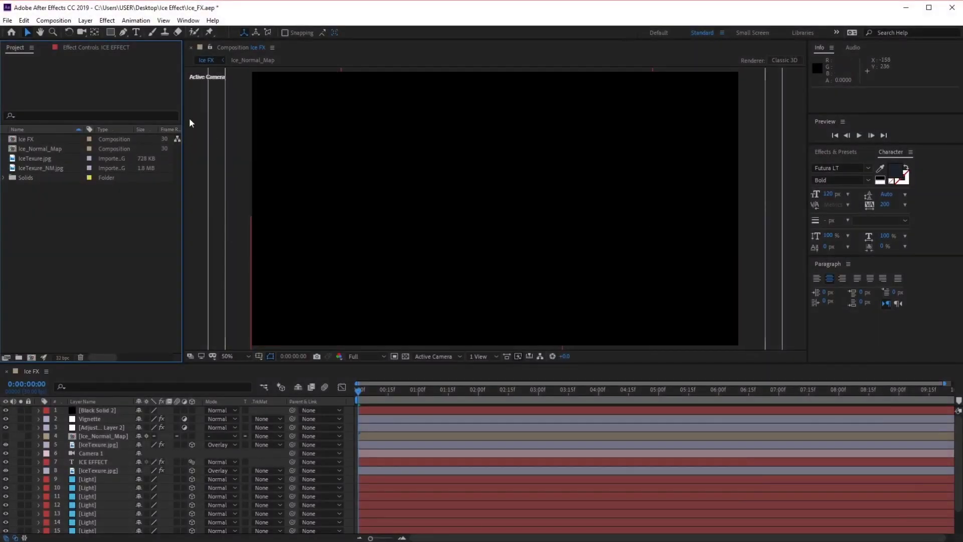
Create a new 1920 x 1080, 30 fps, 10-second composition named Snow Comp.
left_click(57, 21)
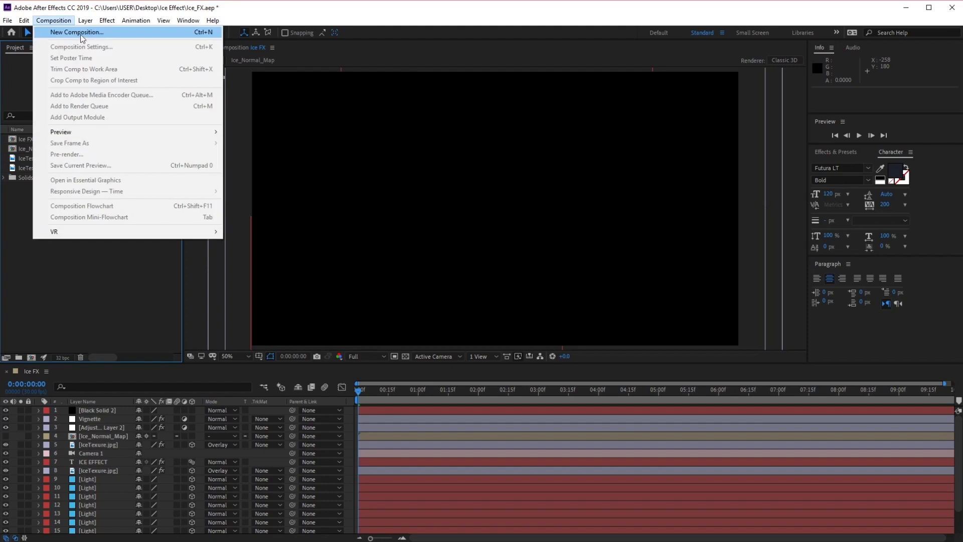
left_click(206, 31)
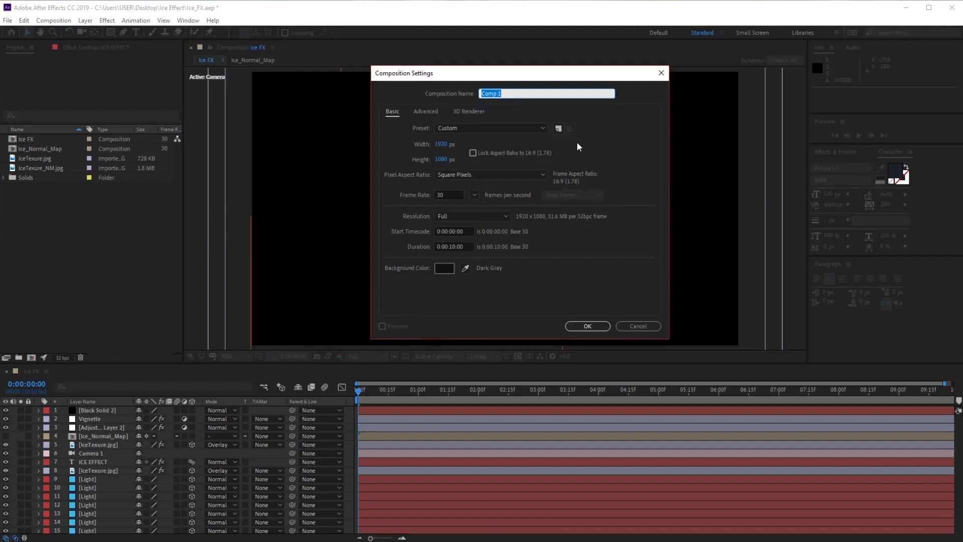
type("Snow Comp")
left_click(587, 326)
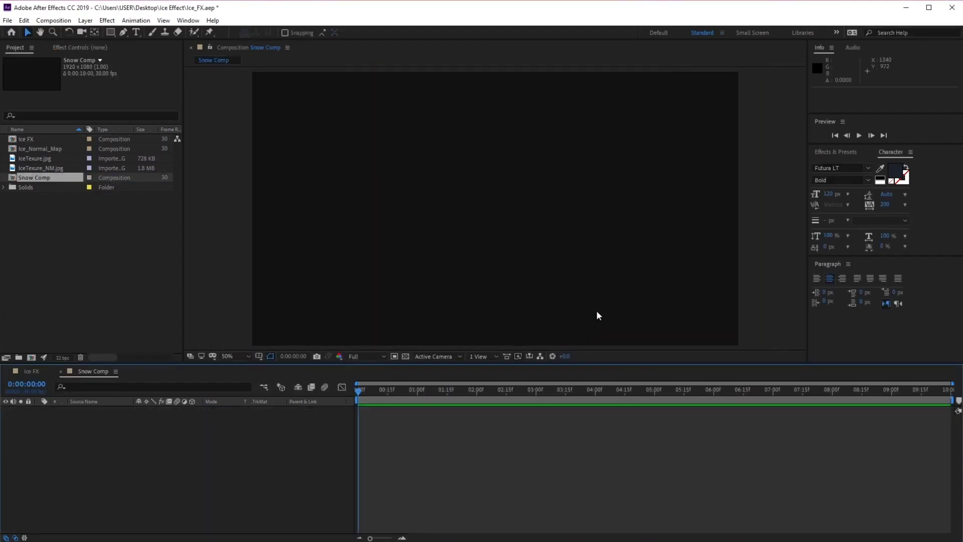
Add a black, comp-sized solid layer named BG to Snow Comp.
left_click(85, 20)
mouse_move(92, 35)
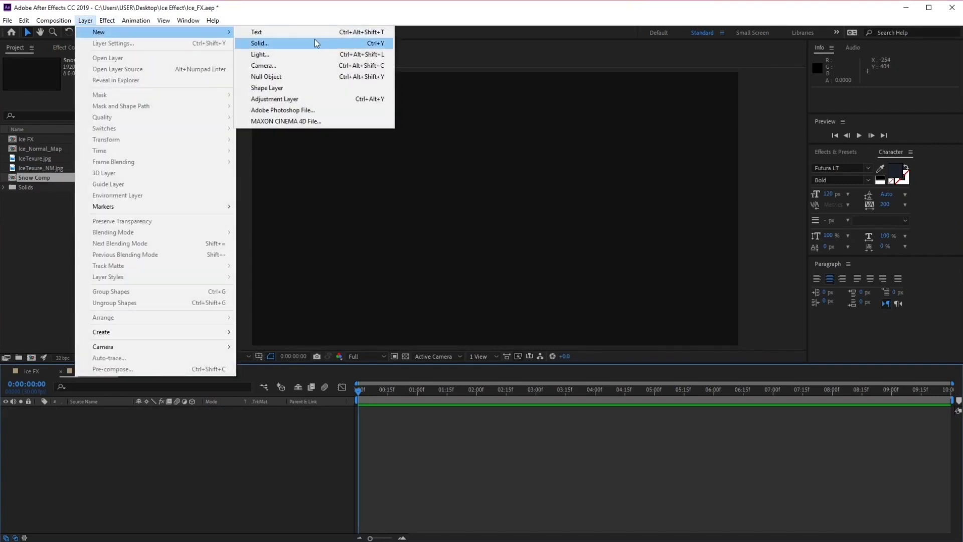
left_click(315, 40)
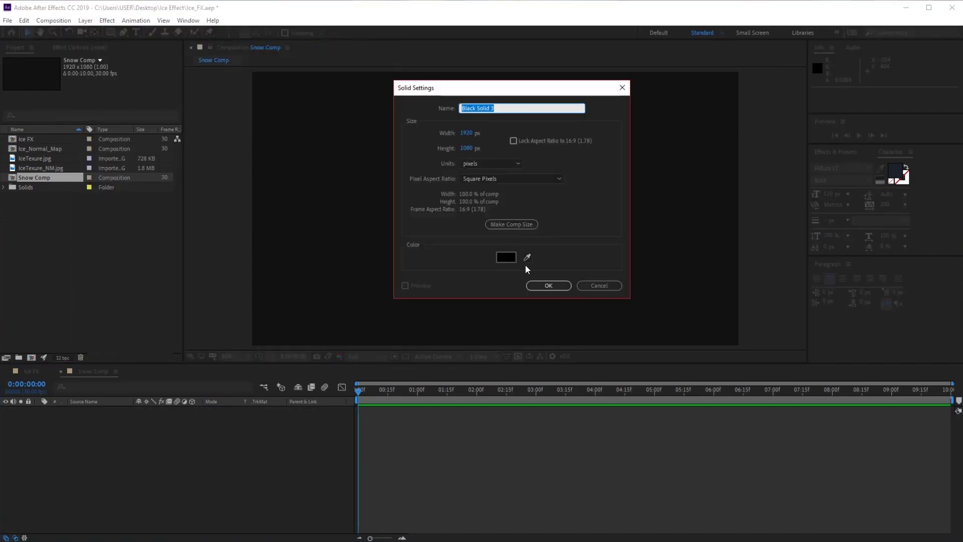
left_click(502, 256)
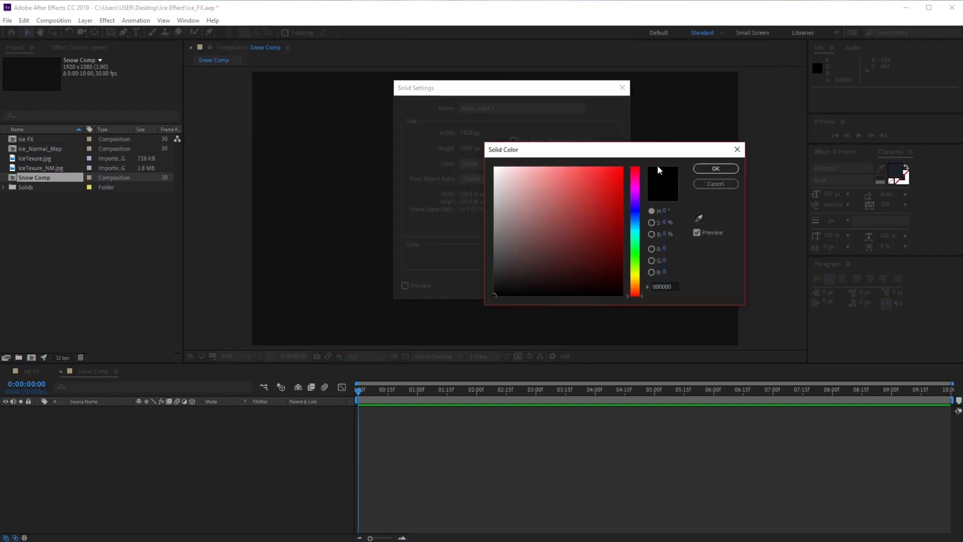
left_click(703, 169)
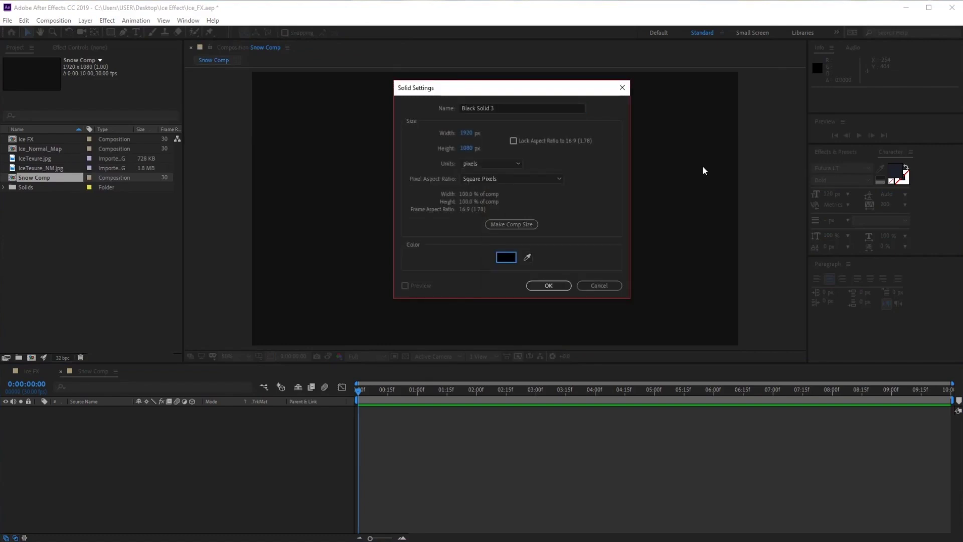
left_click(497, 108)
type("BG")
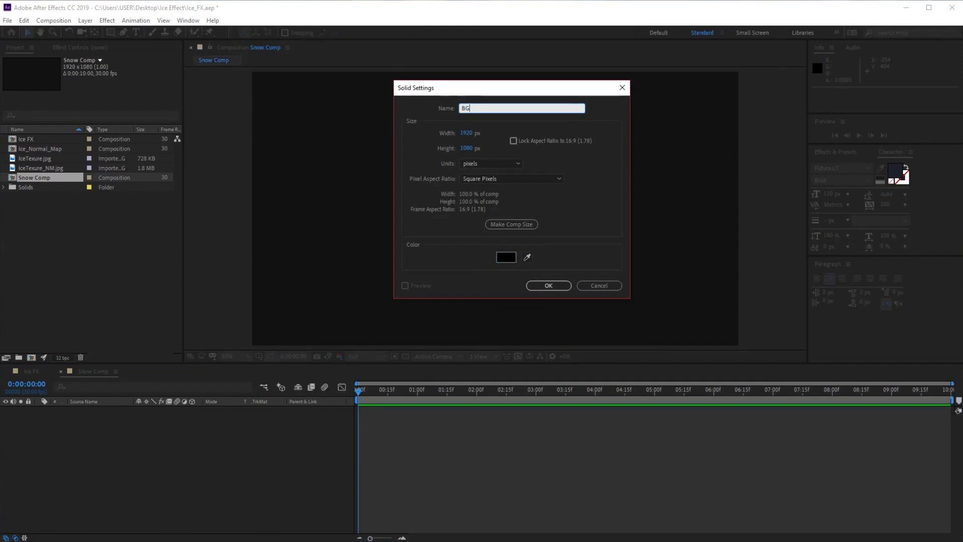
key("Return")
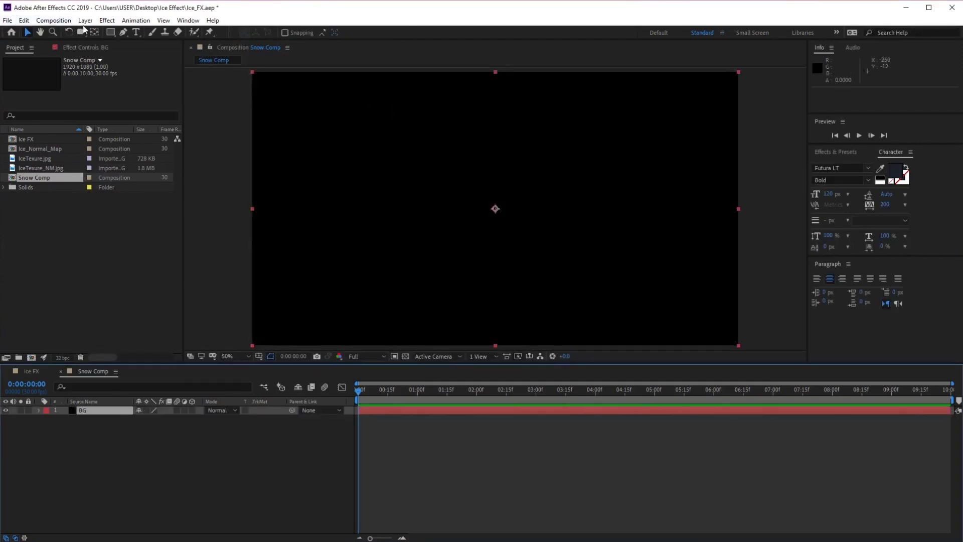
Add a second black, comp-sized solid named Particles above the BG layer.
left_click(53, 21)
left_click(53, 21)
left_click(85, 20)
mouse_move(92, 34)
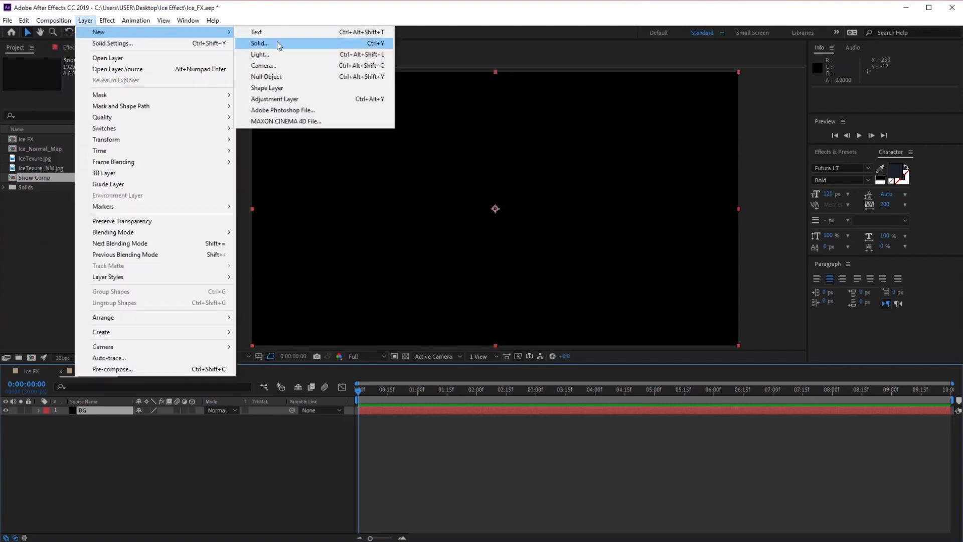
left_click(277, 43)
left_click(507, 257)
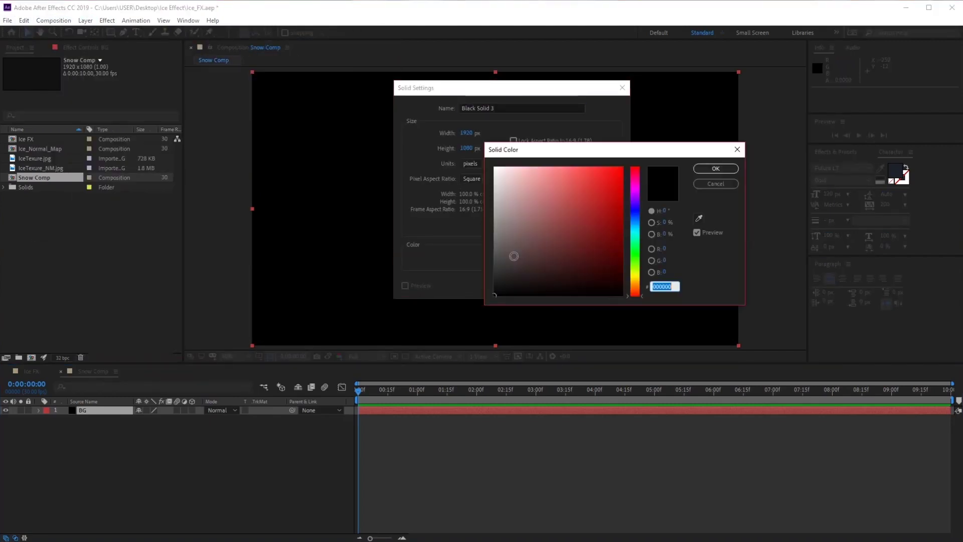
left_click(715, 168)
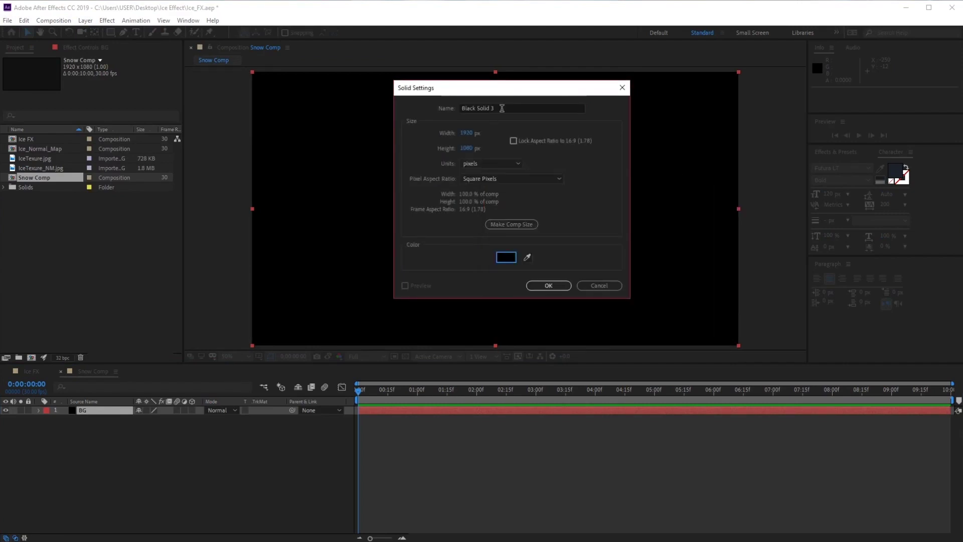
left_click_drag(501, 109, 404, 109)
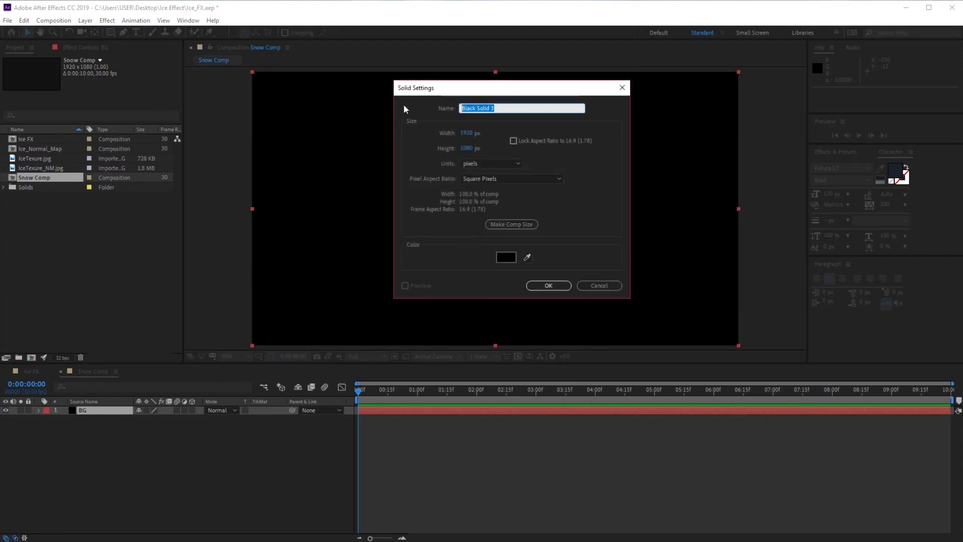
type("Particles")
left_click(557, 286)
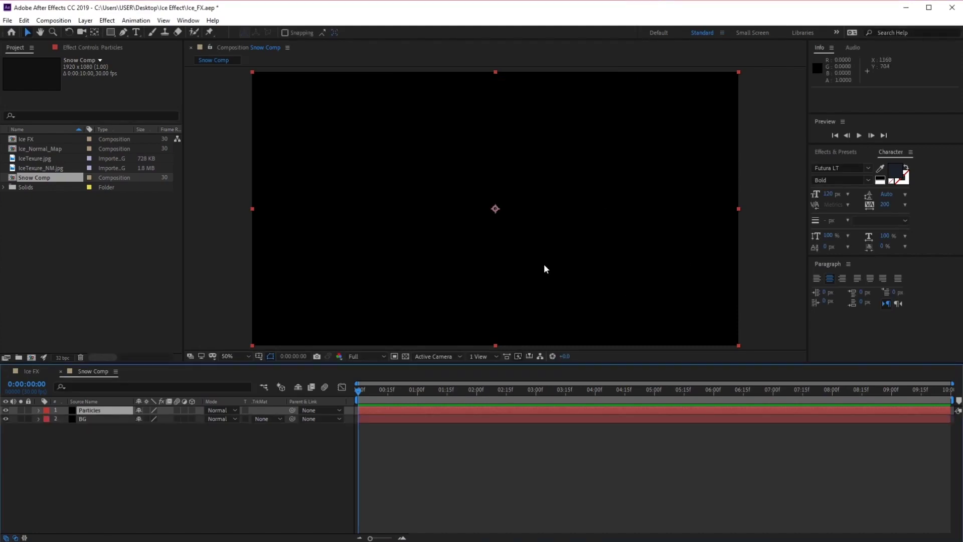
Apply the CC Particle World effect to the Particles layer and move the current time to 0:00:02:18.
left_click(107, 20)
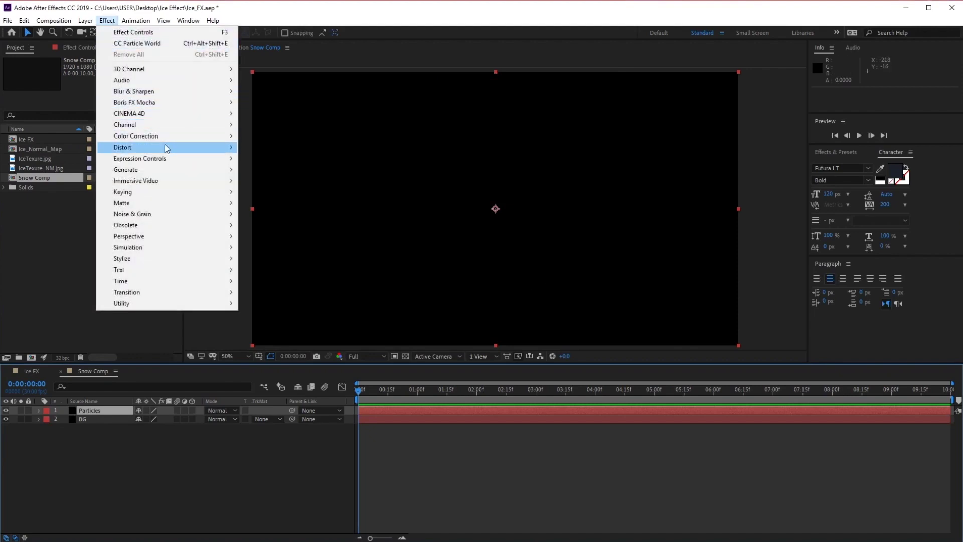
mouse_move(178, 176)
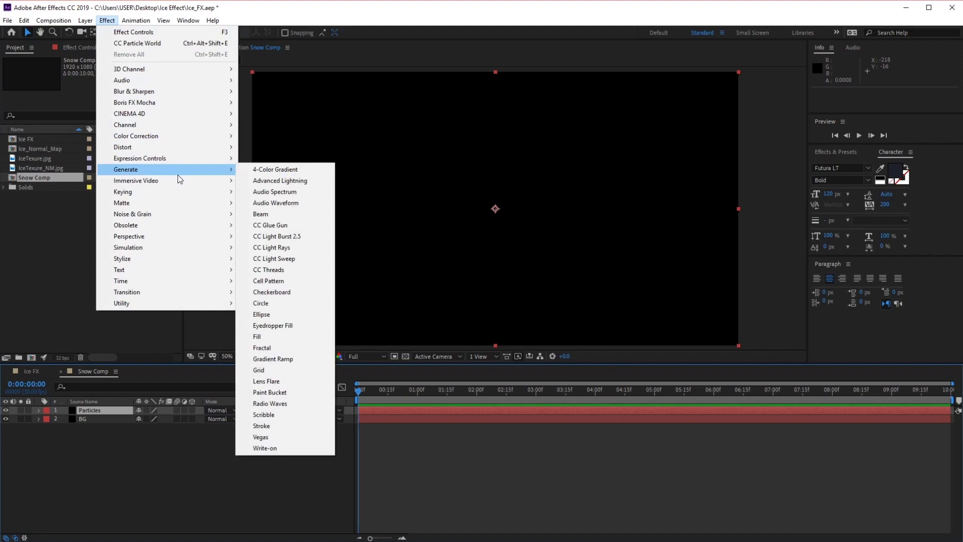
mouse_move(197, 258)
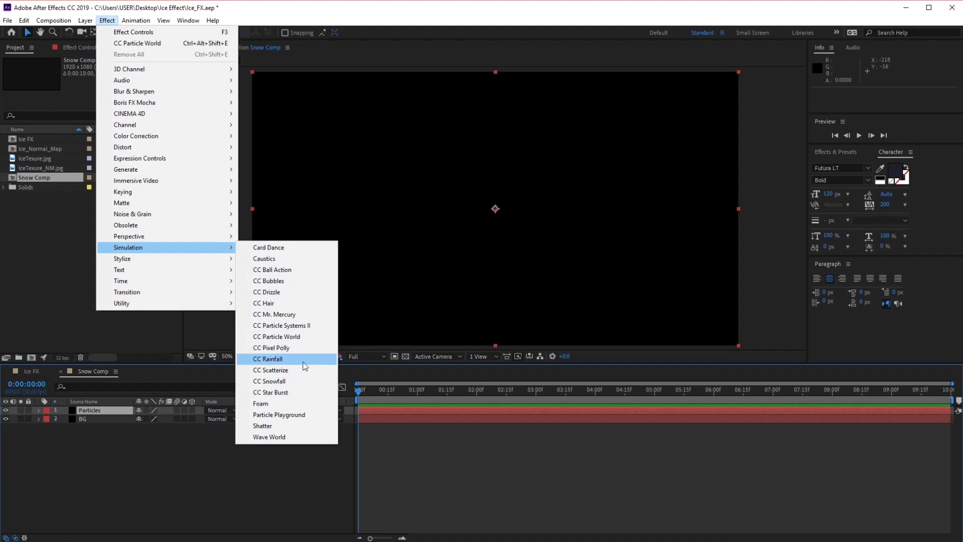
left_click(311, 336)
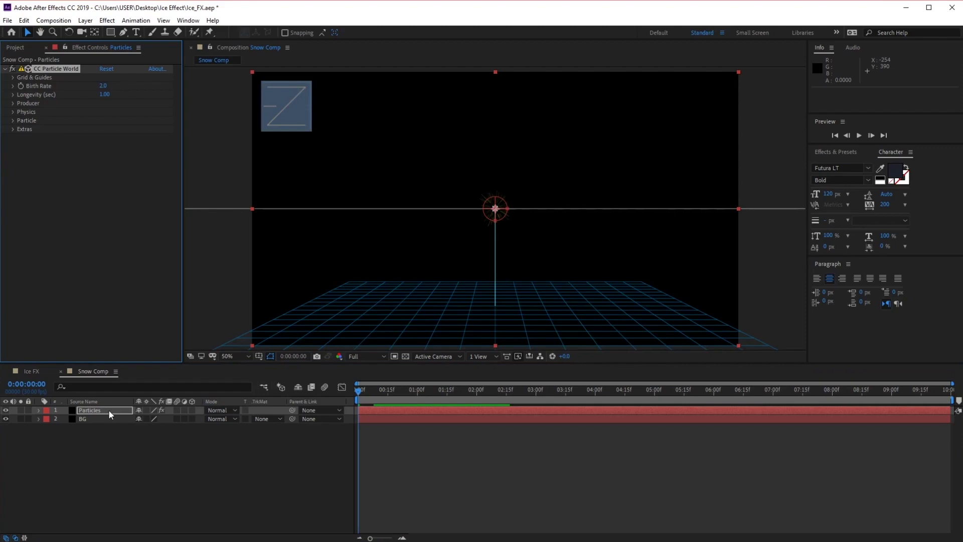
left_click_drag(360, 392, 513, 359)
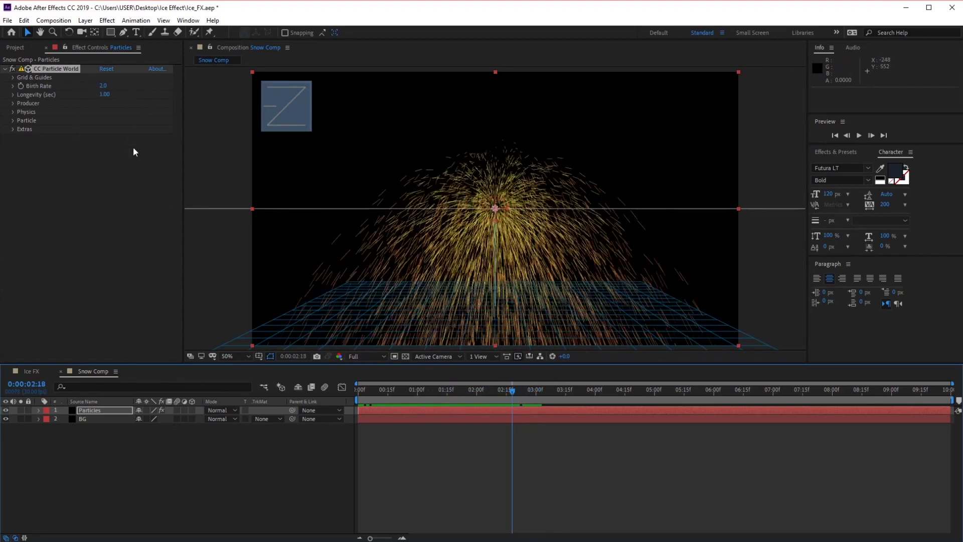
Turn off the Grid, Horizon and Axis Box guides of CC Particle World.
left_click(12, 77)
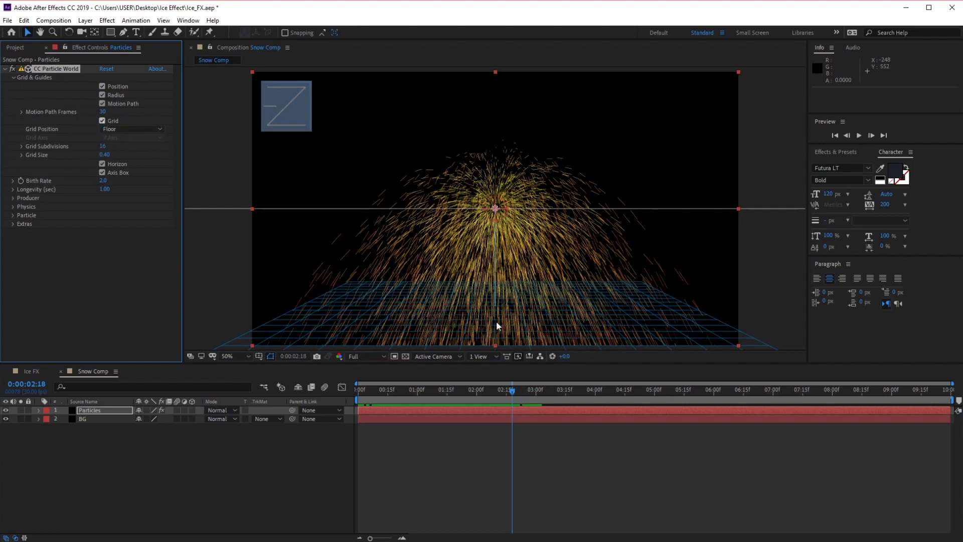
left_click(102, 122)
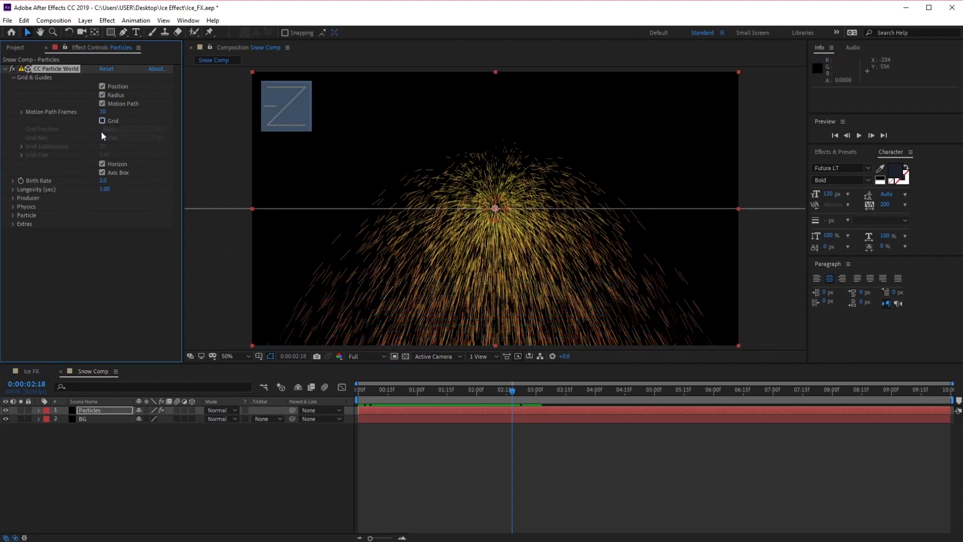
left_click(102, 164)
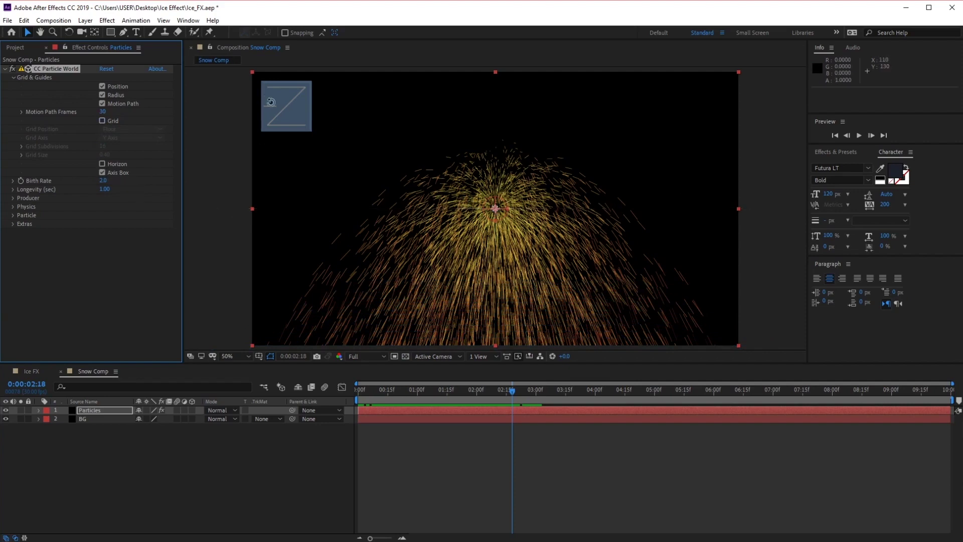
left_click(102, 173)
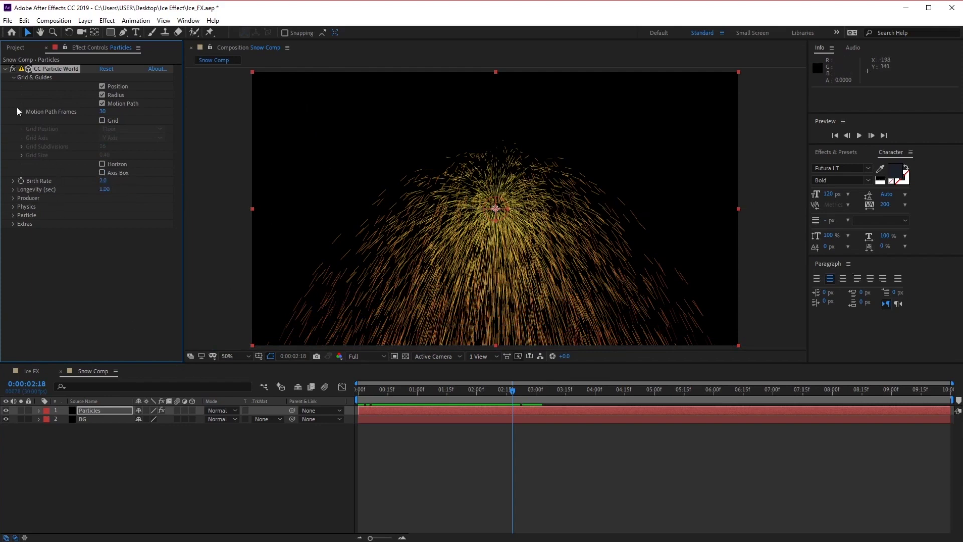
left_click(14, 77)
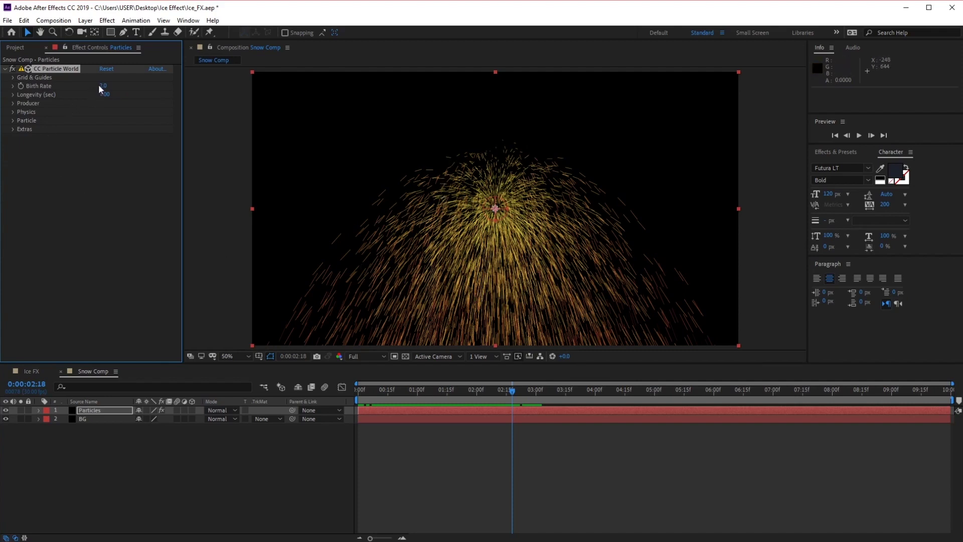
Try out different particle Birth Rate values and set it to 0.3.
left_click_drag(103, 86, 122, 87)
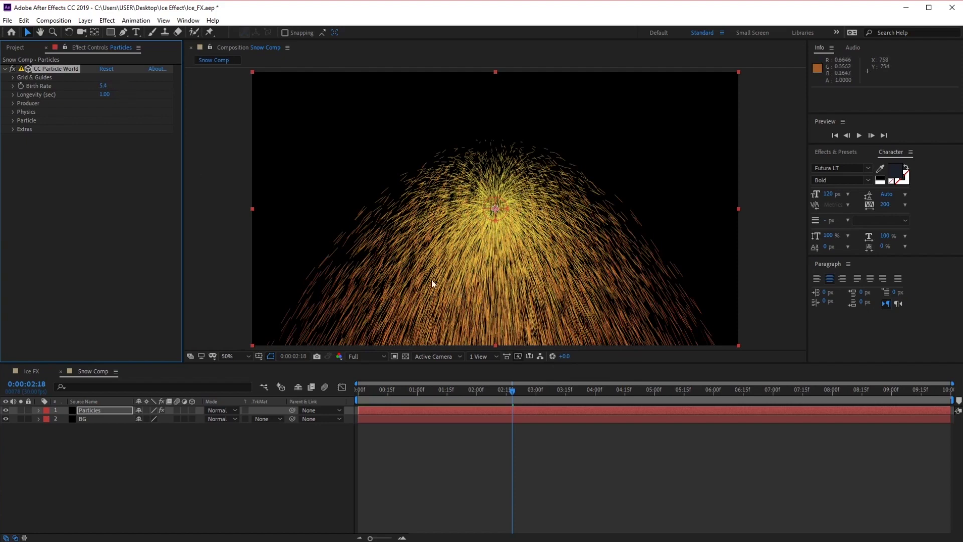
left_click(104, 86)
type("2")
key("Return")
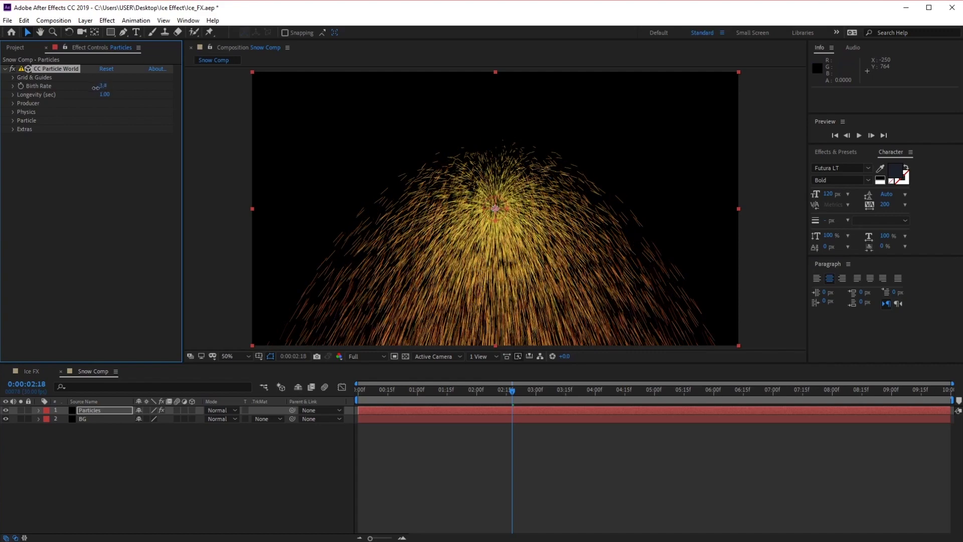
left_click_drag(92, 90, 84, 92)
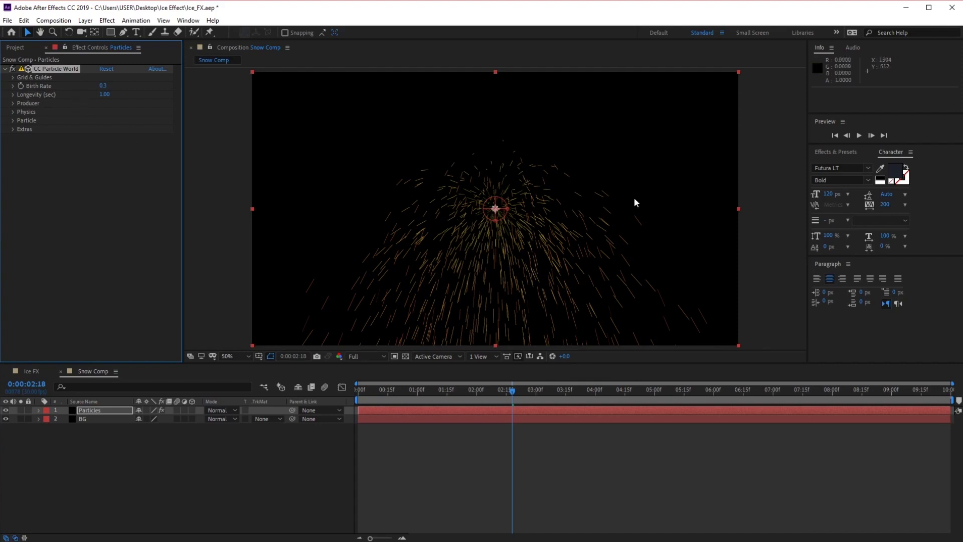
Set the particles' Longevity to 5 seconds.
left_click(104, 94)
type("5")
left_click(704, 243)
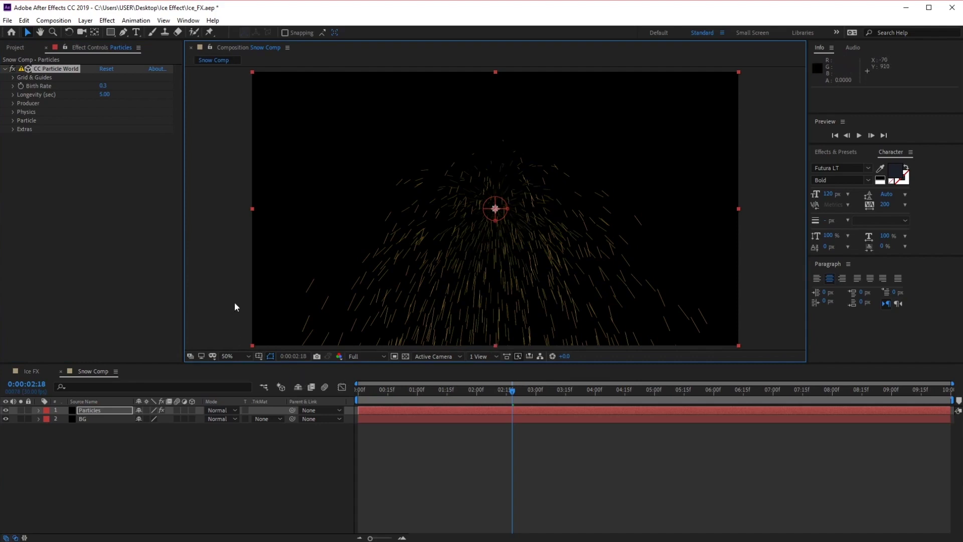
Try a small producer Position Z change and undo it, then set the producer's Position Y to -0.60.
left_click(12, 102)
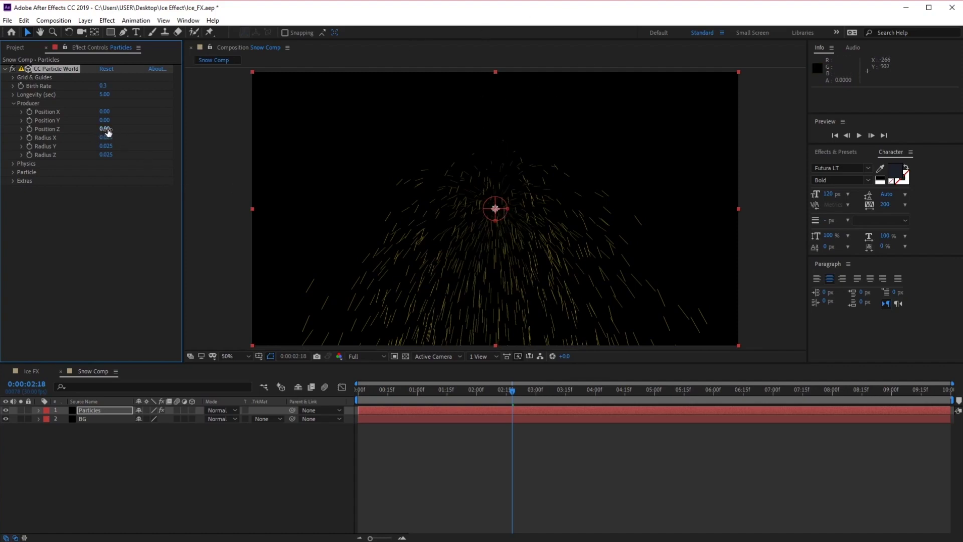
mouse_move(108, 132)
left_mouse_down()
mouse_move(124, 132)
mouse_move(93, 140)
mouse_move(117, 135)
left_mouse_up()
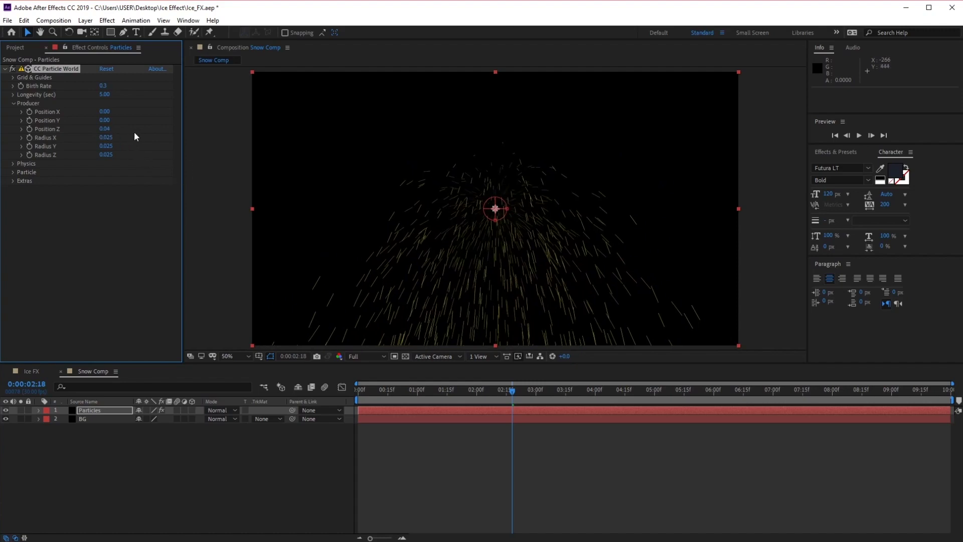
key("ctrl+z")
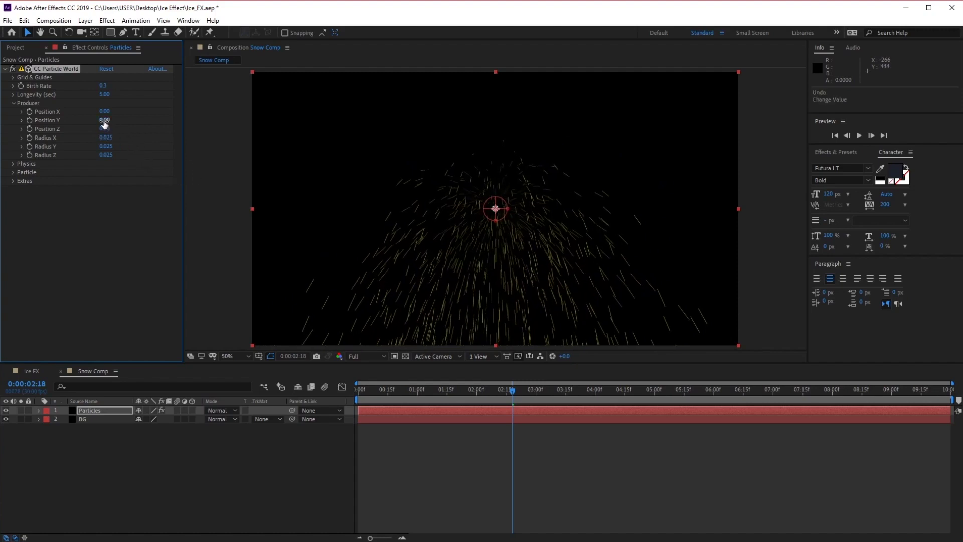
mouse_move(104, 121)
left_mouse_down()
mouse_move(115, 124)
mouse_move(94, 130)
left_mouse_up()
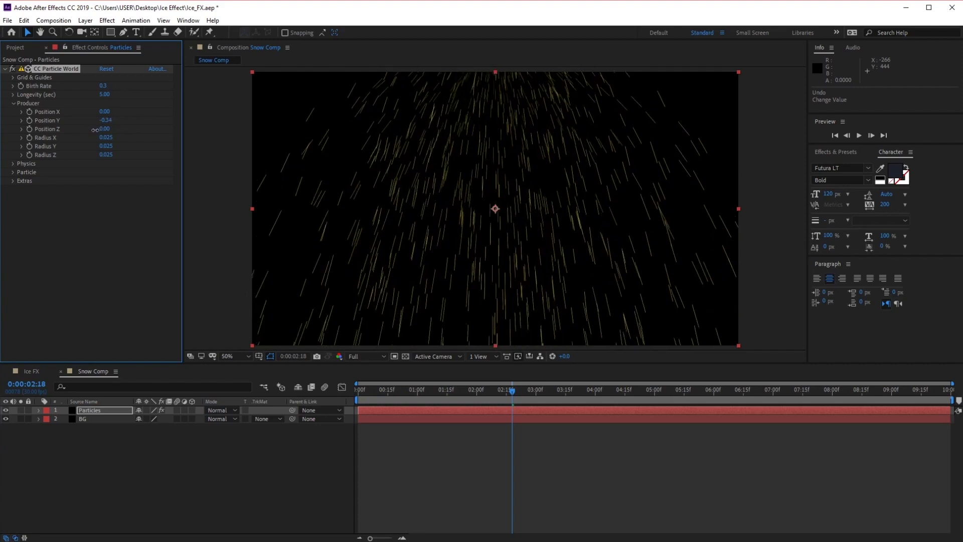
left_click(106, 120)
type("-0.60")
key("Return")
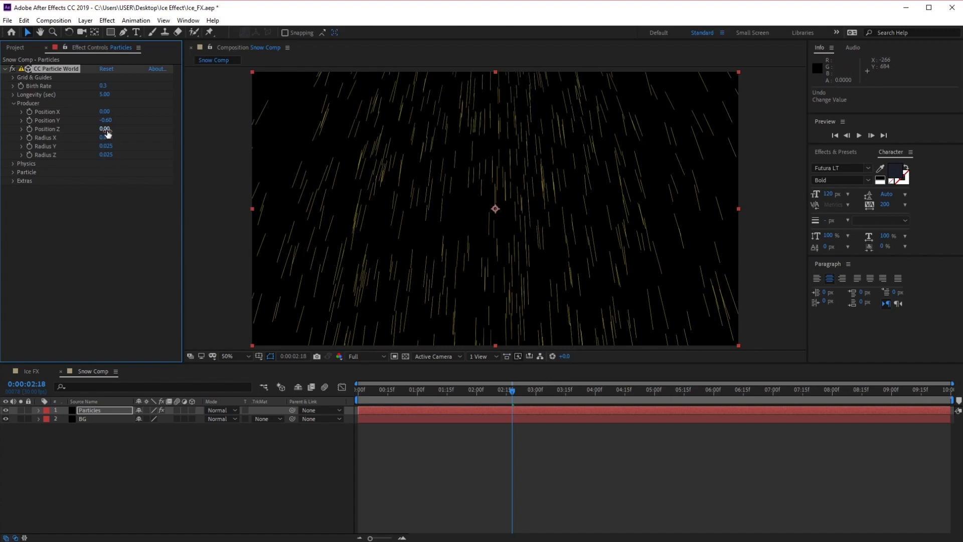
Set the producer's Position Z to -0.10 and widen its Radius X to about 0.795.
mouse_move(107, 128)
left_mouse_down()
mouse_move(131, 135)
mouse_move(118, 144)
left_mouse_up()
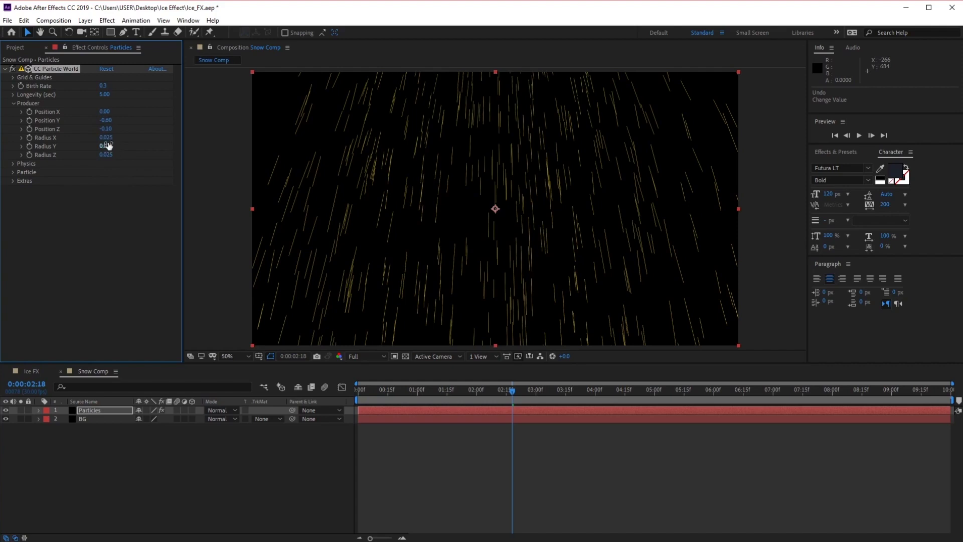
left_click_drag(107, 141, 146, 140)
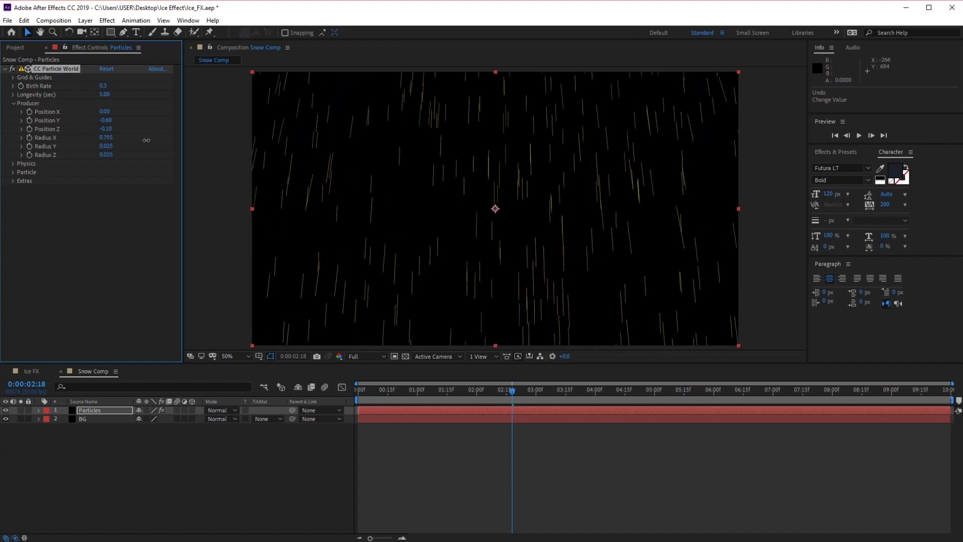
Set the producer's Radius X to 0.7, and try a Radius Y of 0.225 before undoing it.
left_click(106, 137)
type("0.7")
key("Return")
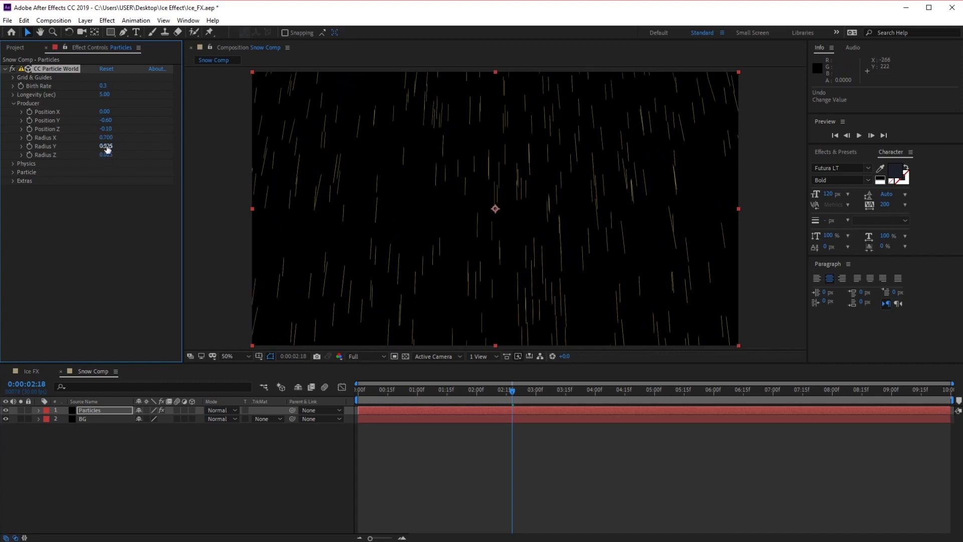
mouse_move(106, 146)
left_mouse_down()
mouse_move(128, 146)
mouse_move(120, 149)
left_mouse_up()
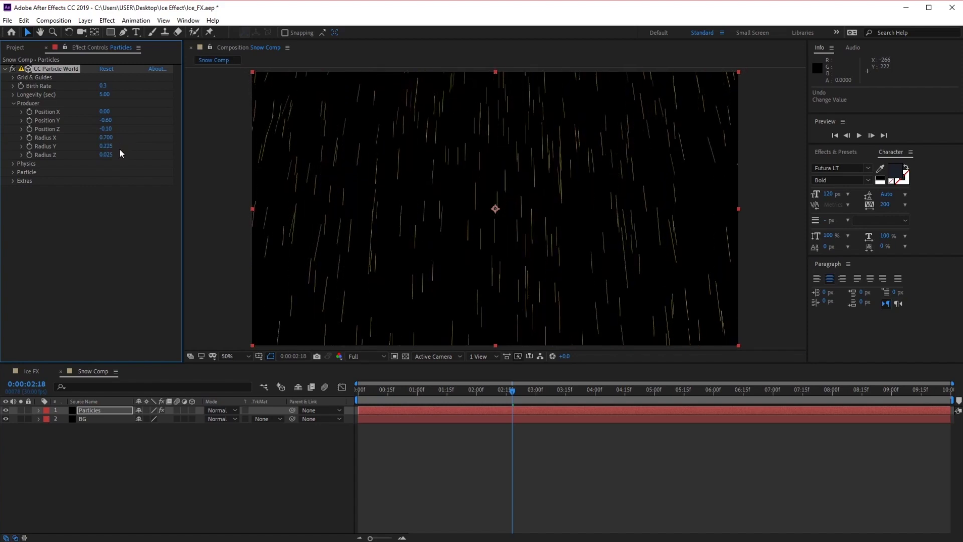
key("ctrl+z")
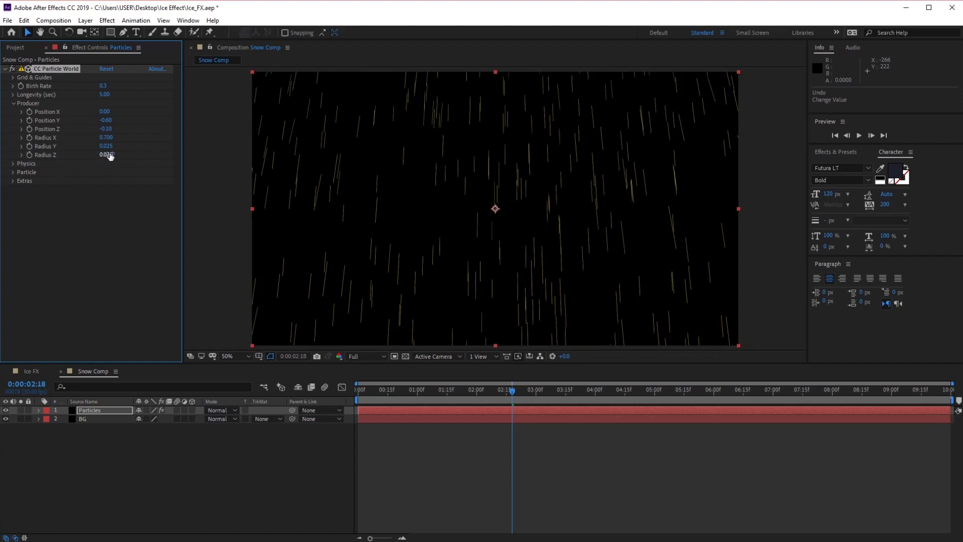
Set the producer's Radius Z to 1.5 and preview the particles up to about 3:15 in the timeline.
left_click_drag(105, 155, 136, 154)
left_click(106, 155)
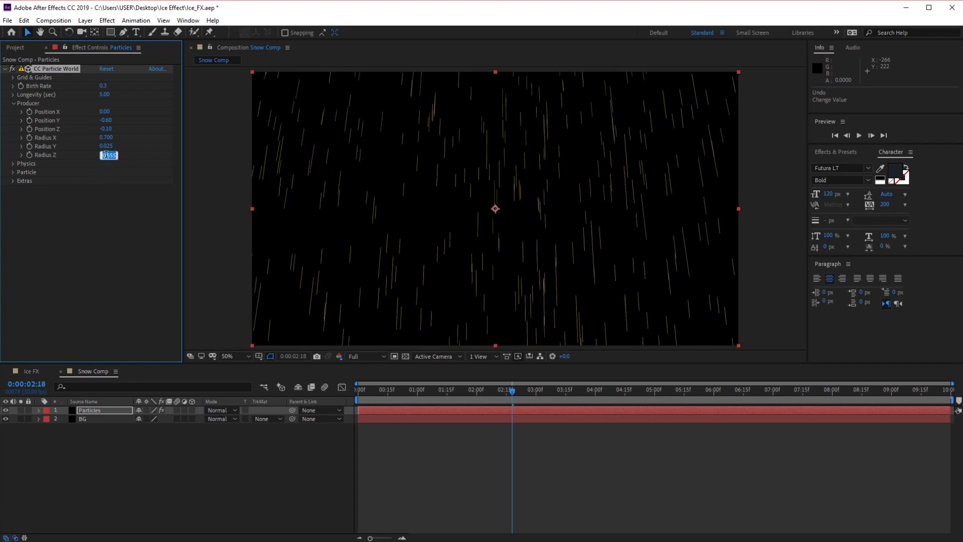
type("1.5")
key("Return")
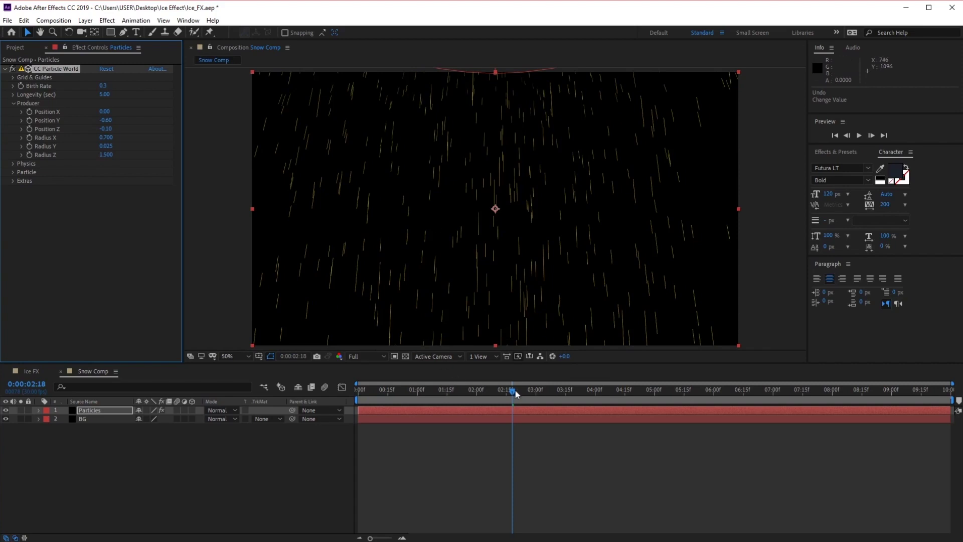
left_click_drag(513, 390, 567, 395)
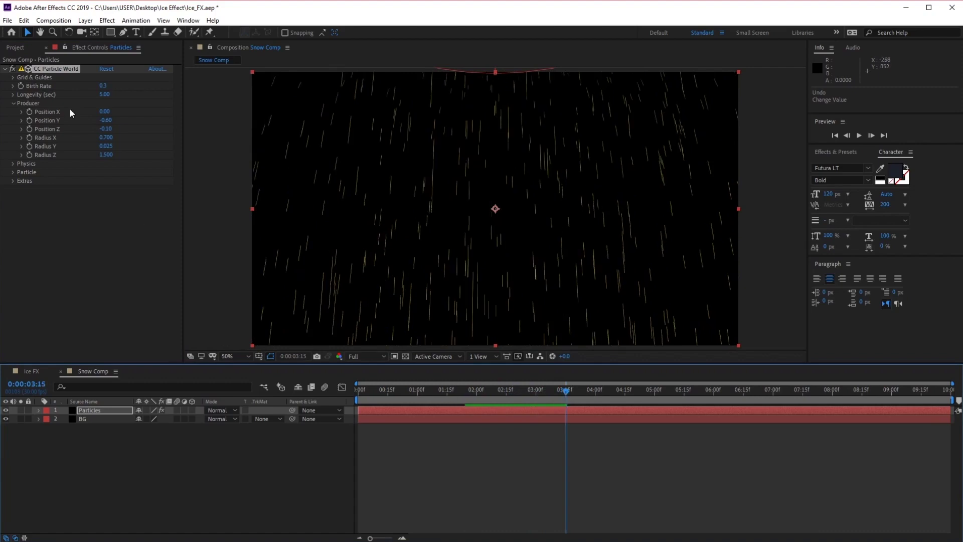
Try the Direction Axis, Cone Axis, Viscouse and Twirl physics animations, and settle on Twirly.
left_click(14, 104)
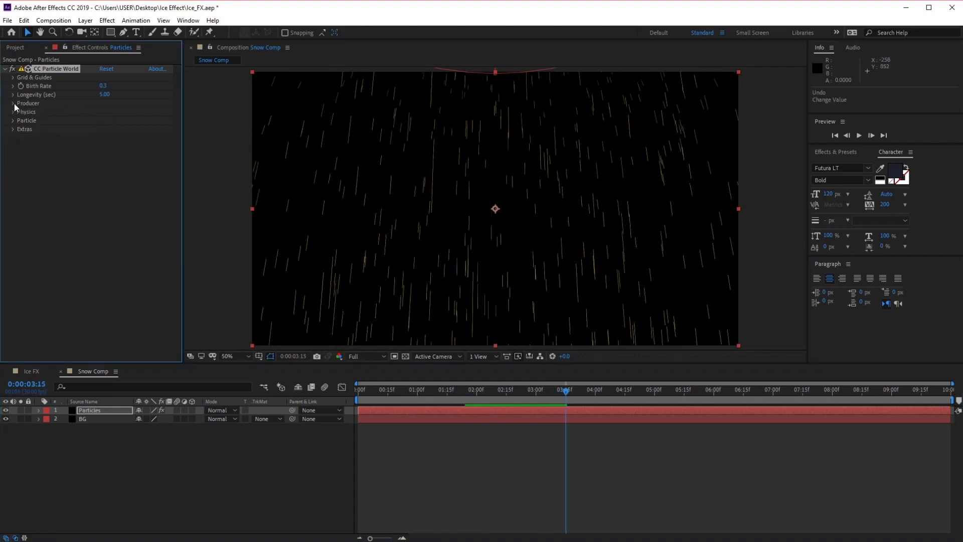
left_click(14, 112)
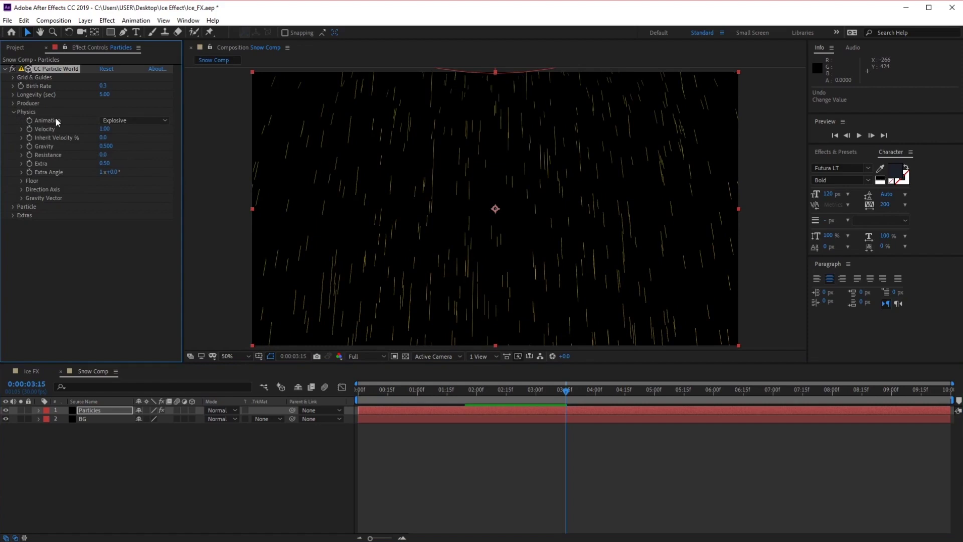
left_click(130, 121)
left_click(136, 143)
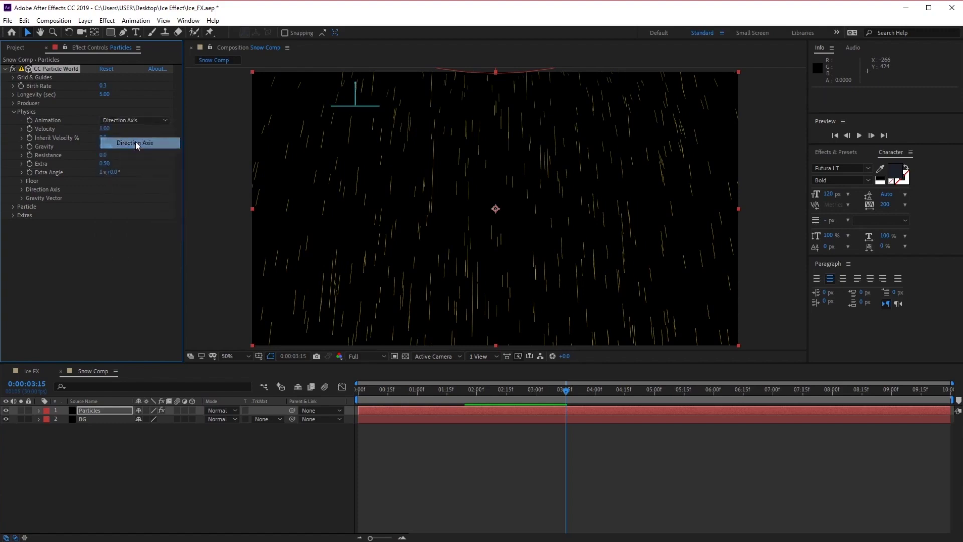
left_click(149, 121)
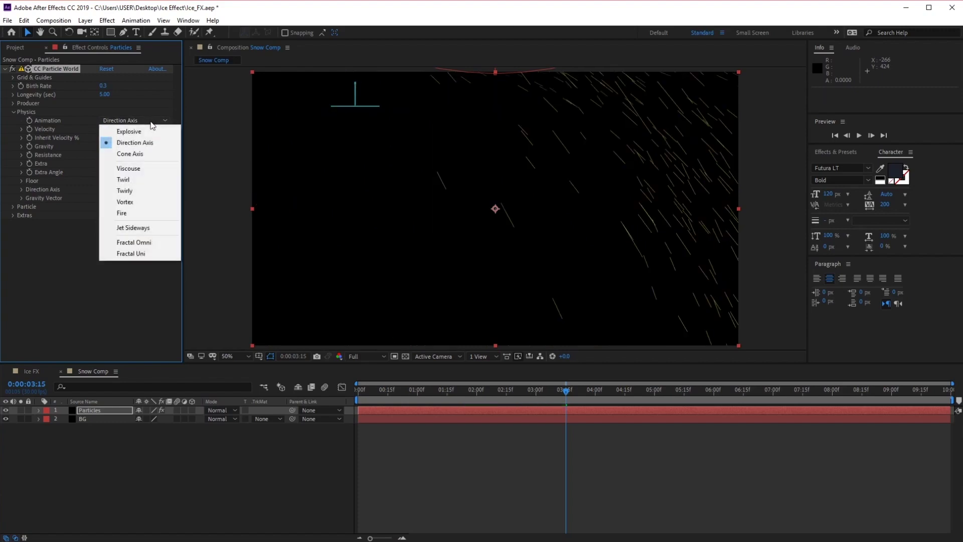
left_click(147, 155)
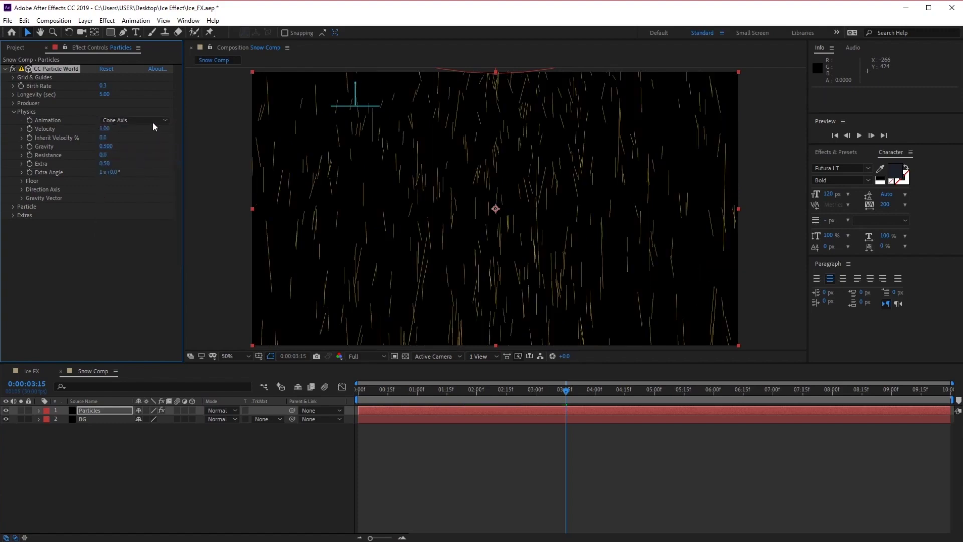
left_click(153, 122)
left_click(135, 170)
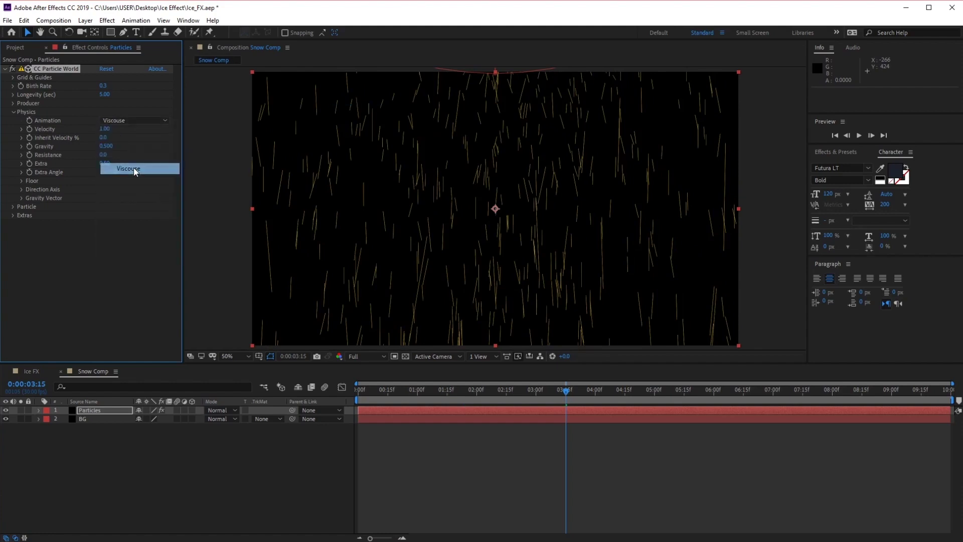
left_click(161, 125)
left_click(146, 180)
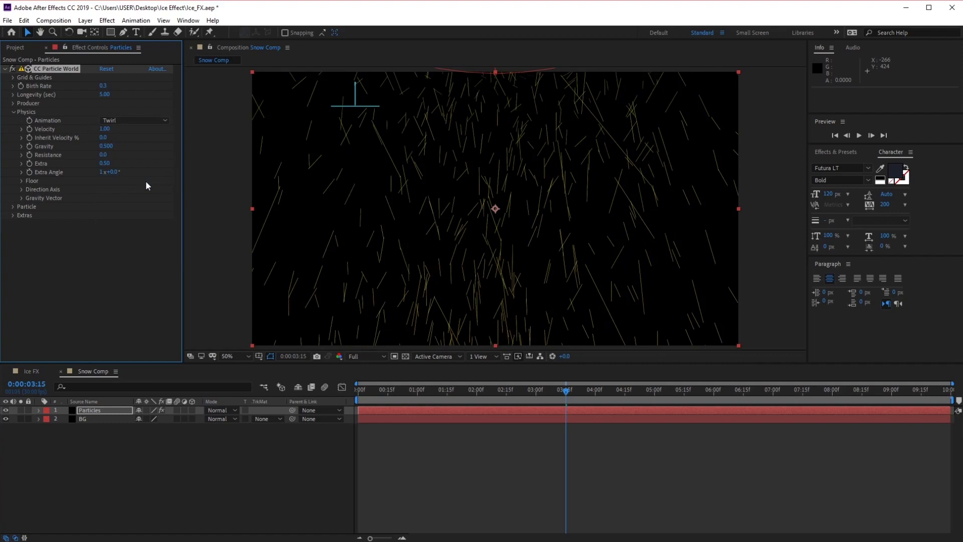
left_click(146, 121)
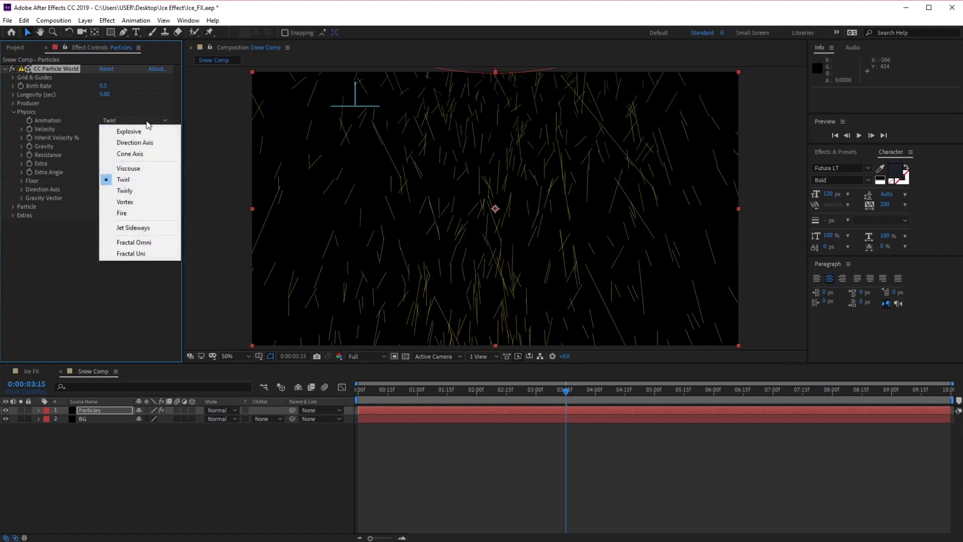
left_click(153, 190)
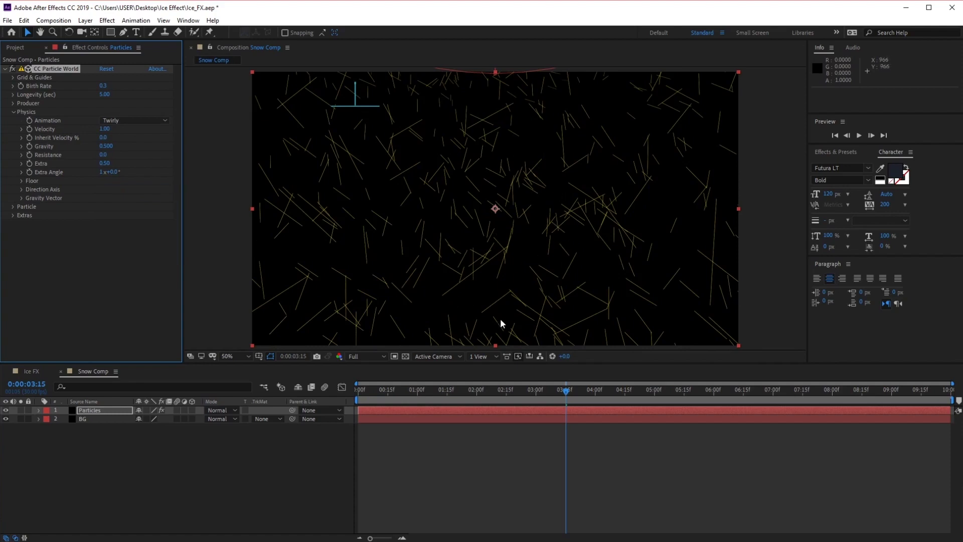
mouse_move(570, 395)
left_mouse_down()
mouse_move(609, 392)
mouse_move(571, 397)
left_mouse_up()
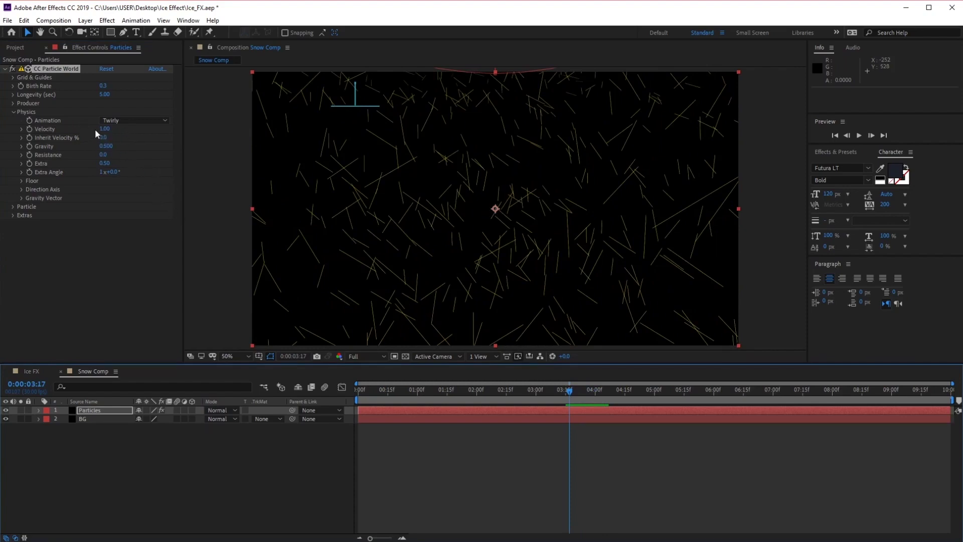
Try a physics Velocity of 0.02, preview the motion, and return the Velocity to 1.
left_click_drag(103, 129, 65, 140)
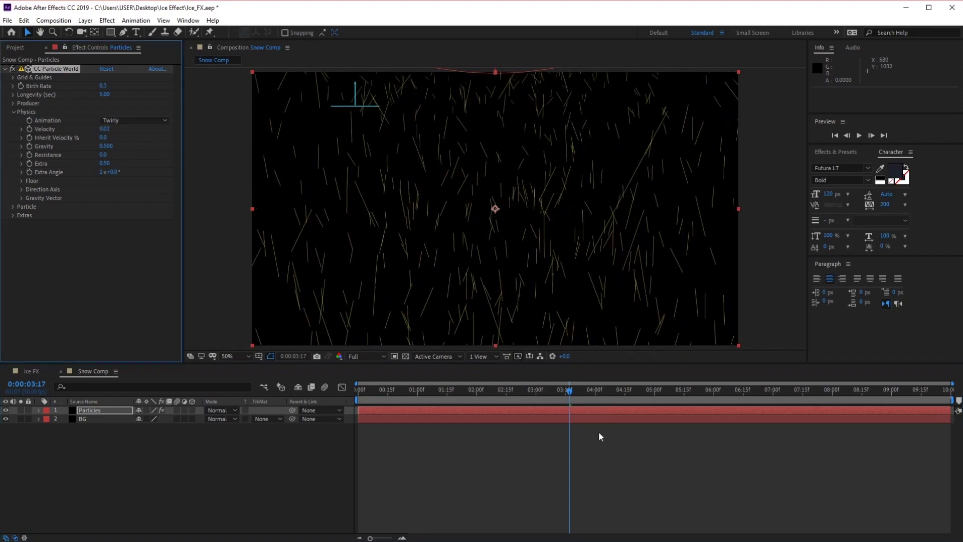
mouse_move(571, 390)
left_mouse_down()
mouse_move(630, 389)
mouse_move(576, 380)
mouse_move(573, 390)
left_mouse_up()
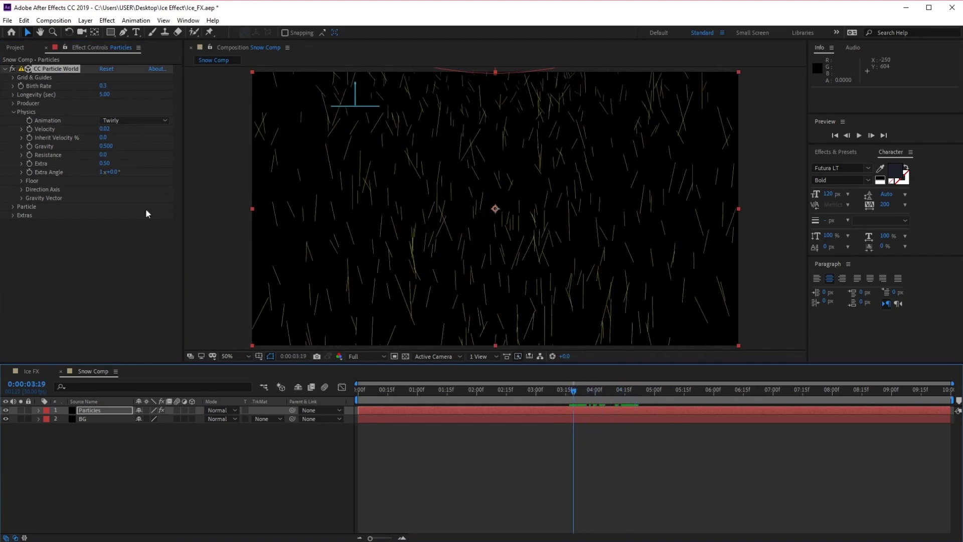
left_click(104, 129)
type("1")
key("Return")
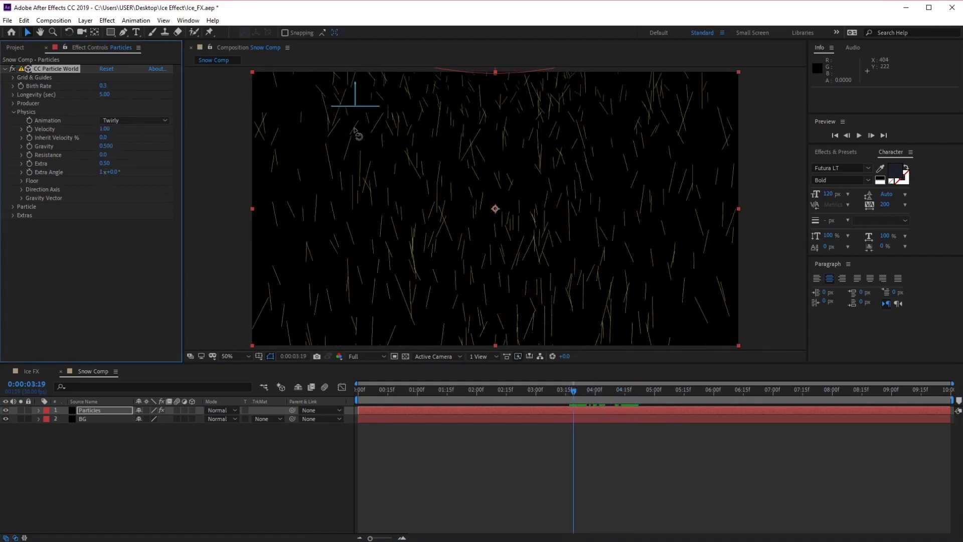
left_click_drag(575, 390, 547, 390)
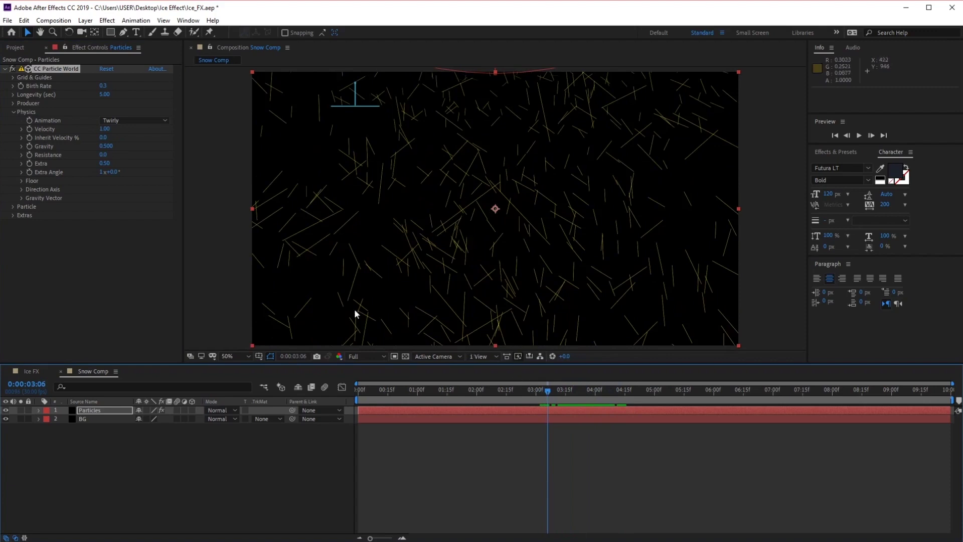
Set the physics Gravity to 0.03 and preview how the particles fall.
left_click(106, 146)
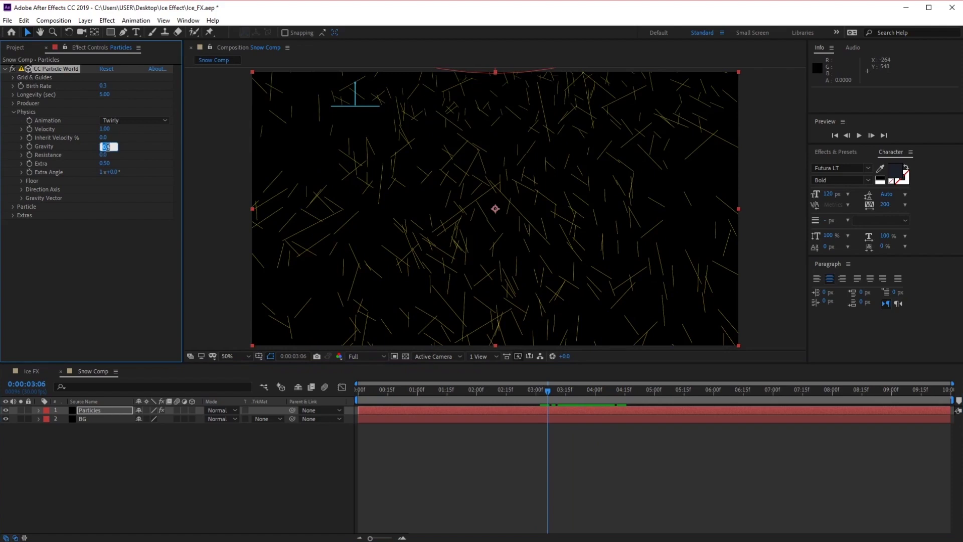
type("0.03")
key("Return")
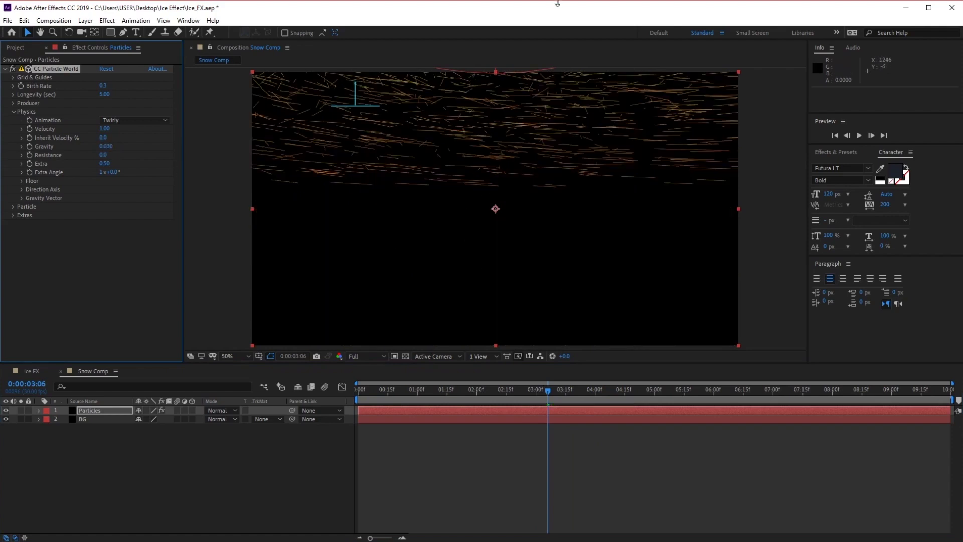
left_click_drag(550, 390, 564, 391)
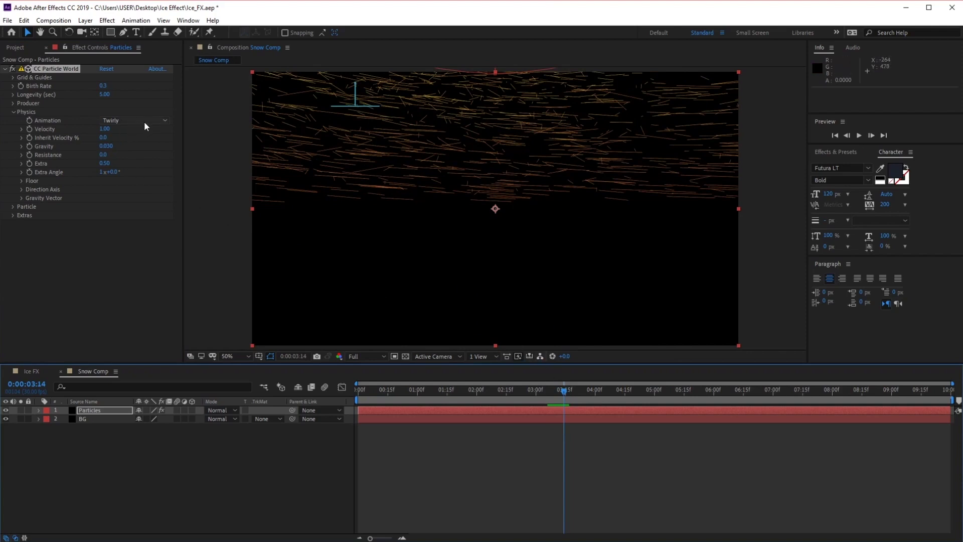
Try different physics Extra Angle values, set it to 20°, and preview the motion up to about 5:18.
left_click_drag(113, 172, 303, 179)
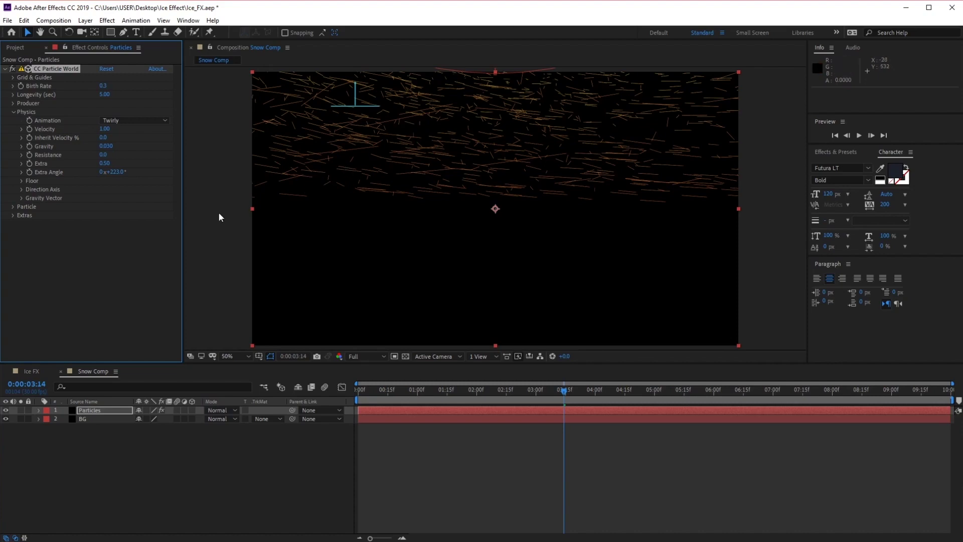
left_click_drag(111, 172, 34, 177)
left_click_drag(118, 176, 106, 178)
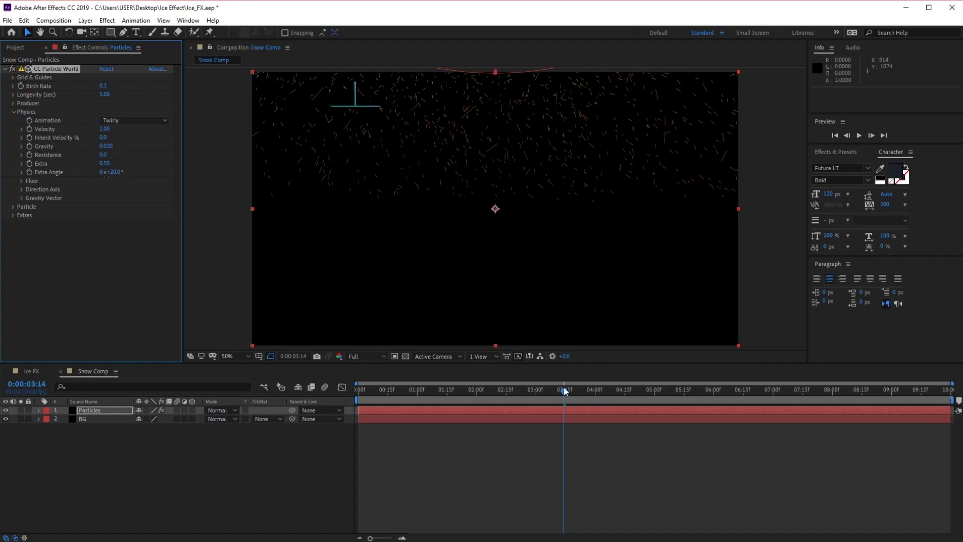
left_click_drag(563, 390, 690, 389)
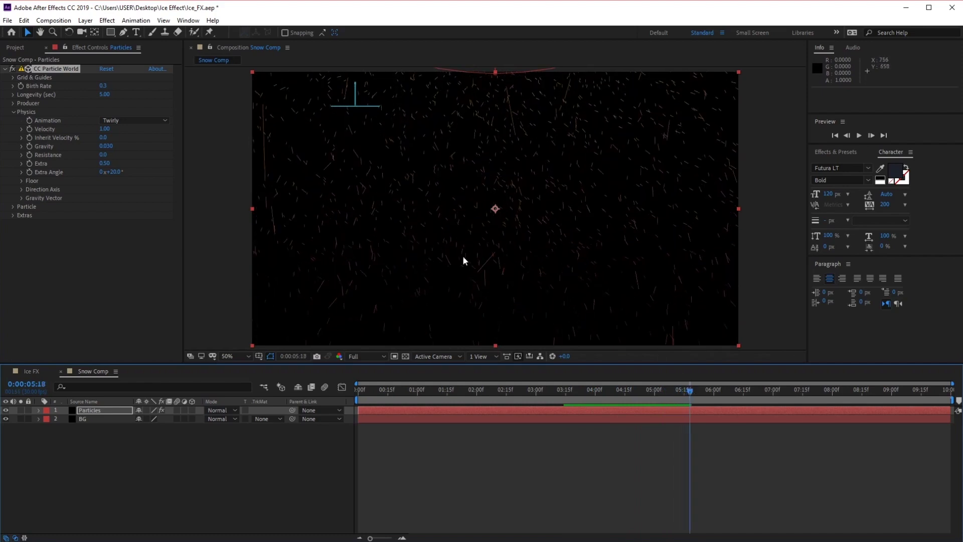
Set the particles' Longevity to 10 seconds and preview how far down they fall.
left_click(105, 94)
type("10")
key("Return")
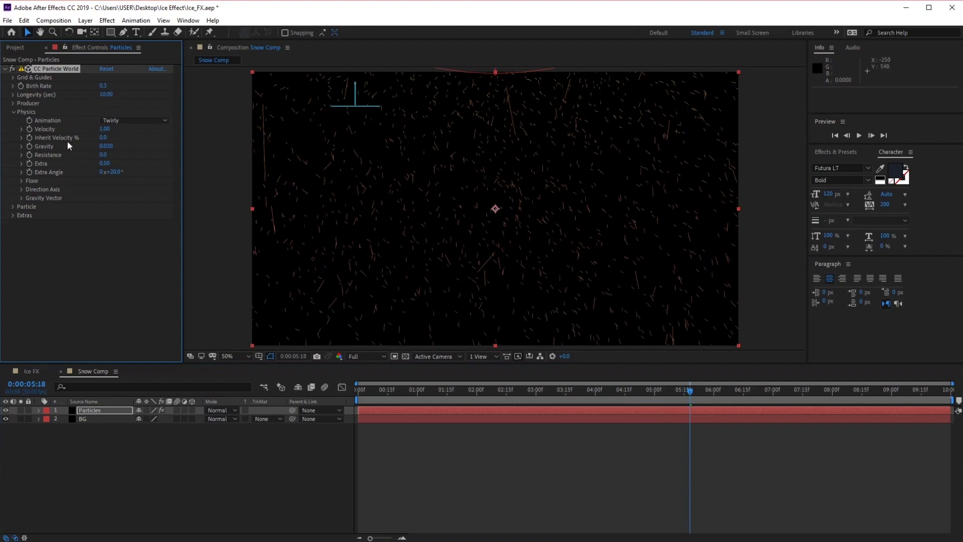
left_click_drag(697, 390, 648, 399)
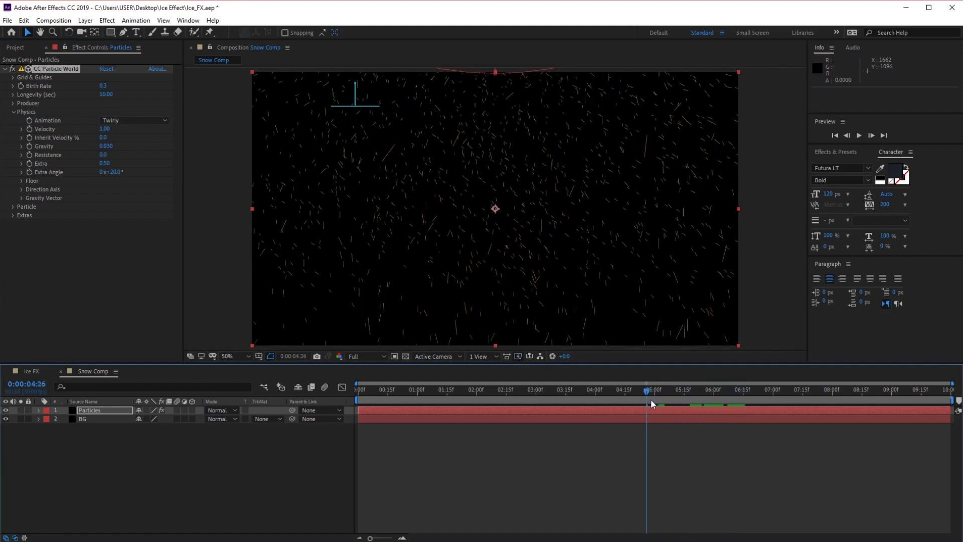
Try a Longevity of 4 seconds for comparison, restore it to 10 seconds, and preview the particles.
left_click(107, 94)
type("4")
key("Return")
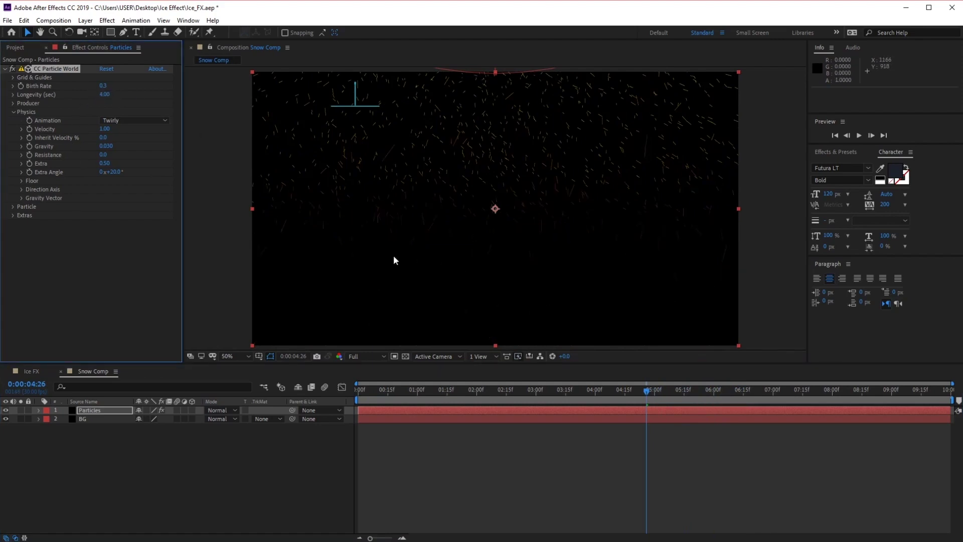
left_click(103, 94)
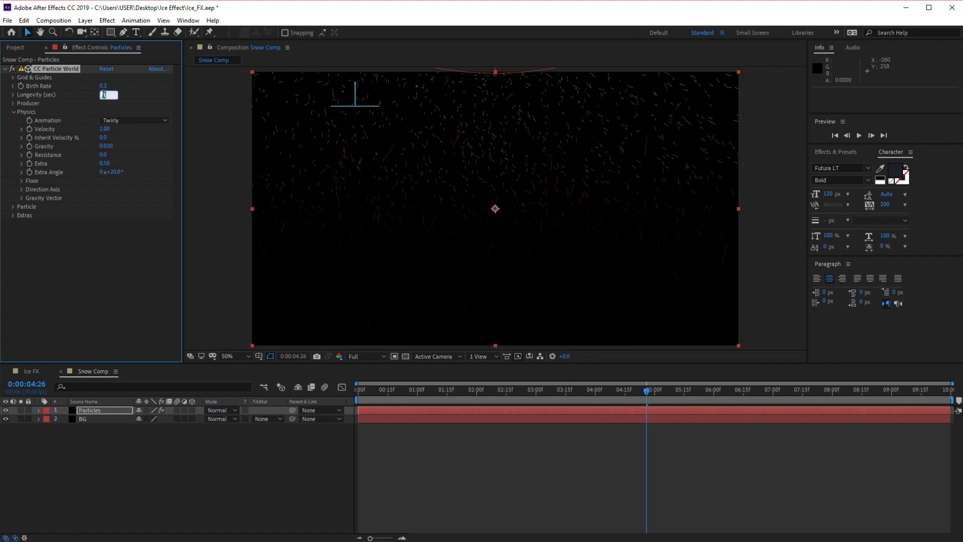
type("10")
key("Return")
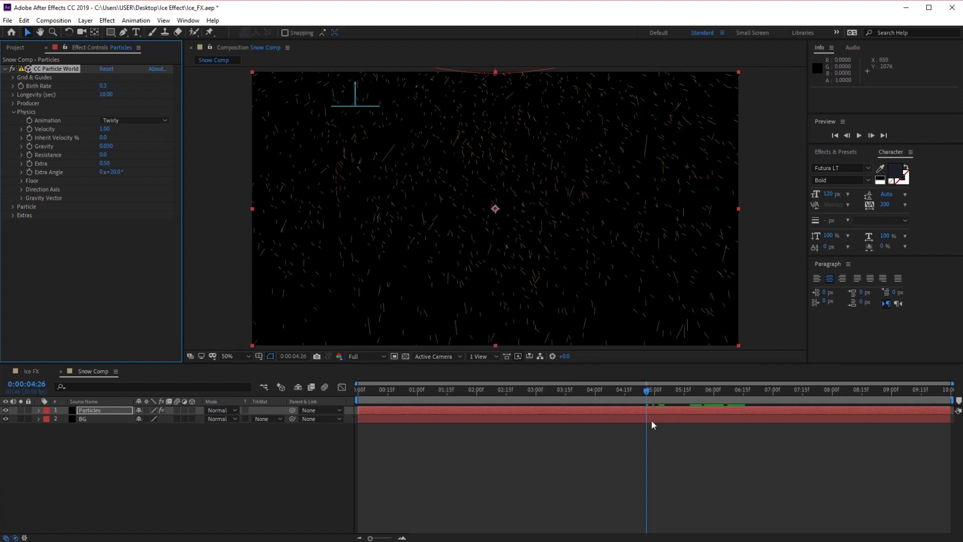
mouse_move(646, 394)
left_mouse_down()
mouse_move(709, 391)
mouse_move(528, 398)
mouse_move(649, 396)
left_mouse_up()
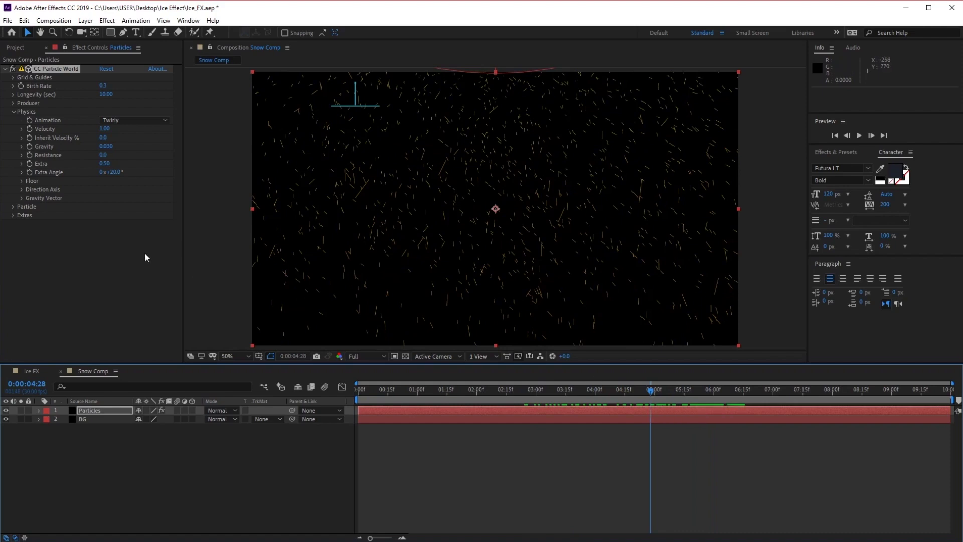
Try Star as the CC Particle World particle type and settle on Cube instead.
left_click(14, 112)
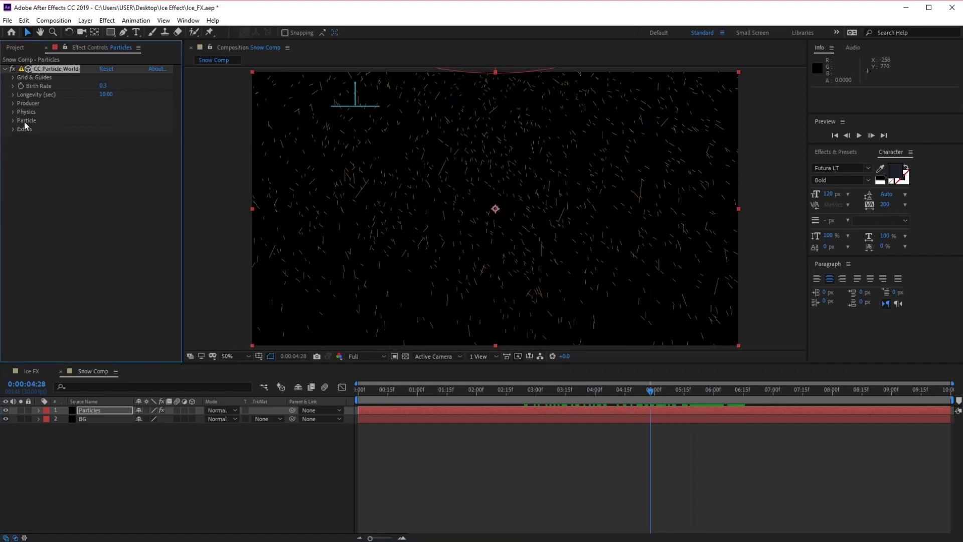
left_click(12, 121)
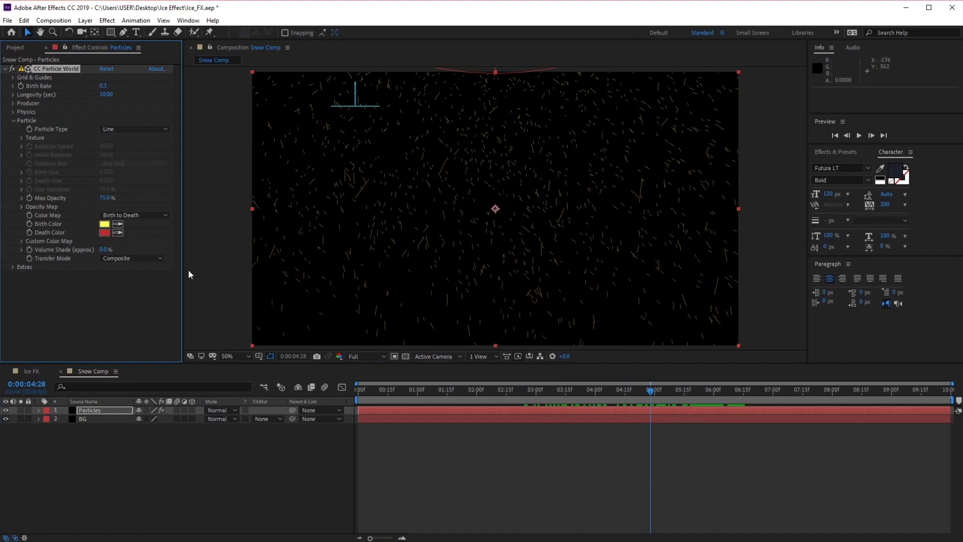
left_click(139, 129)
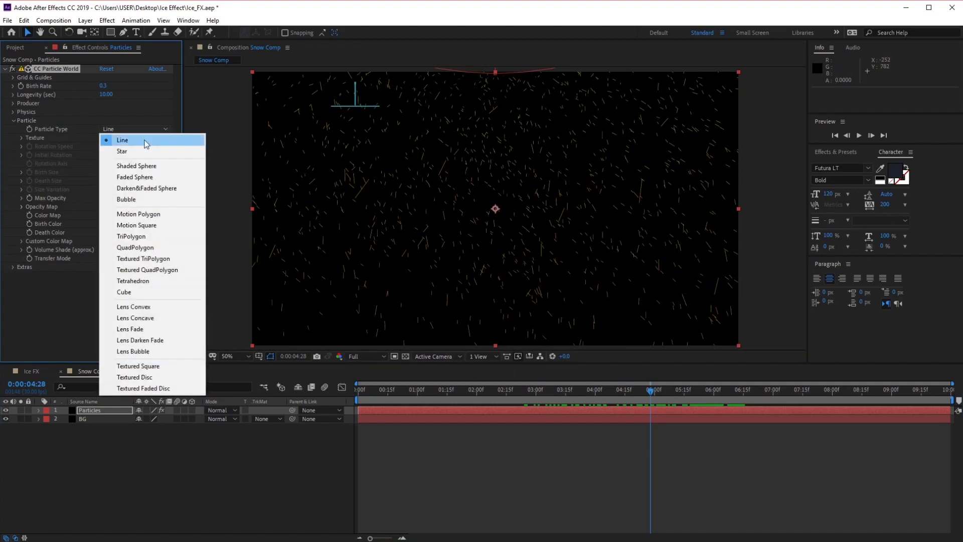
left_click(151, 149)
left_click(156, 131)
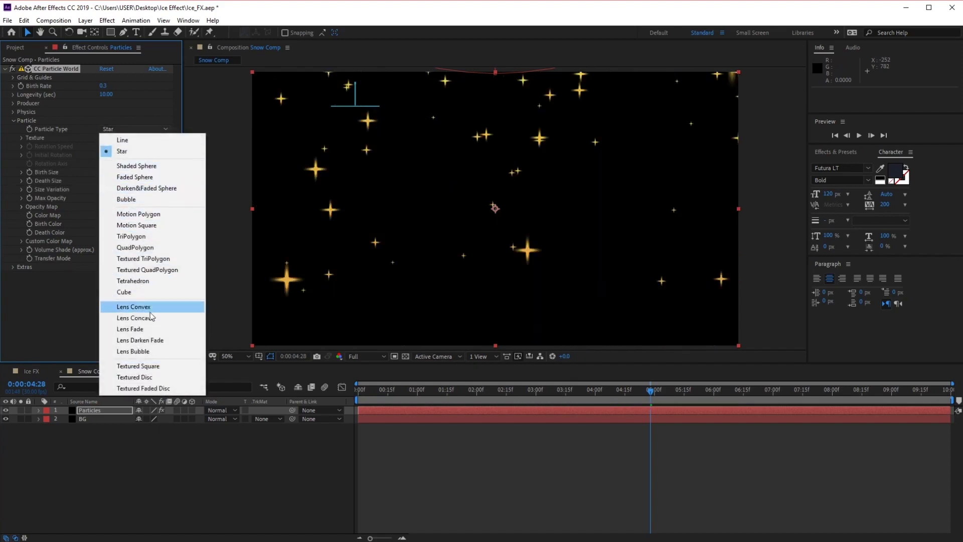
left_click(150, 292)
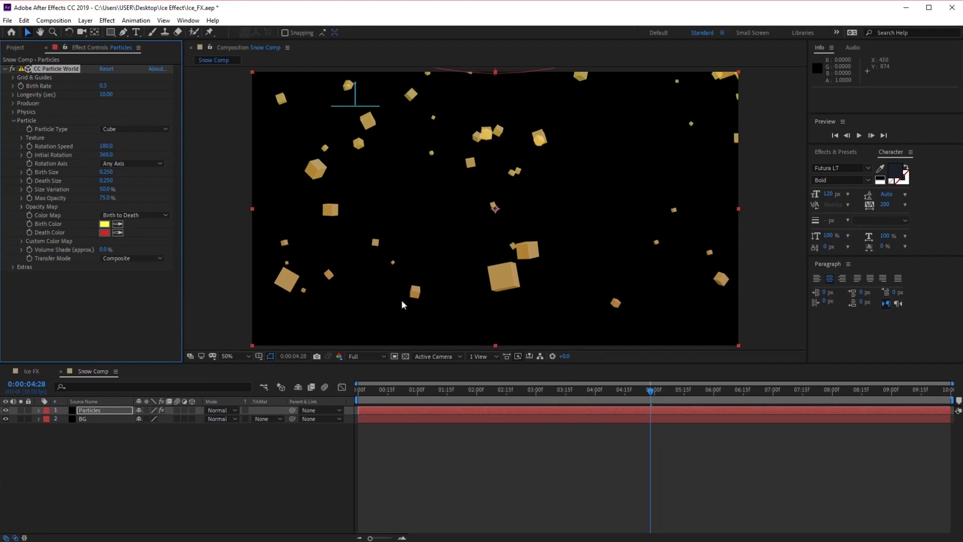
Create a new composition named Snowflake with a width and height of 40 px.
left_click(59, 21)
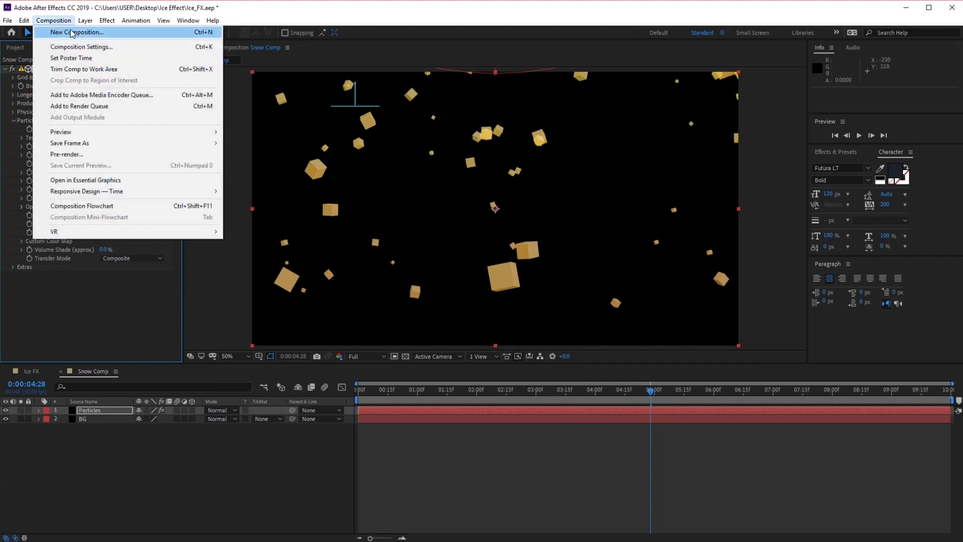
left_click(65, 32)
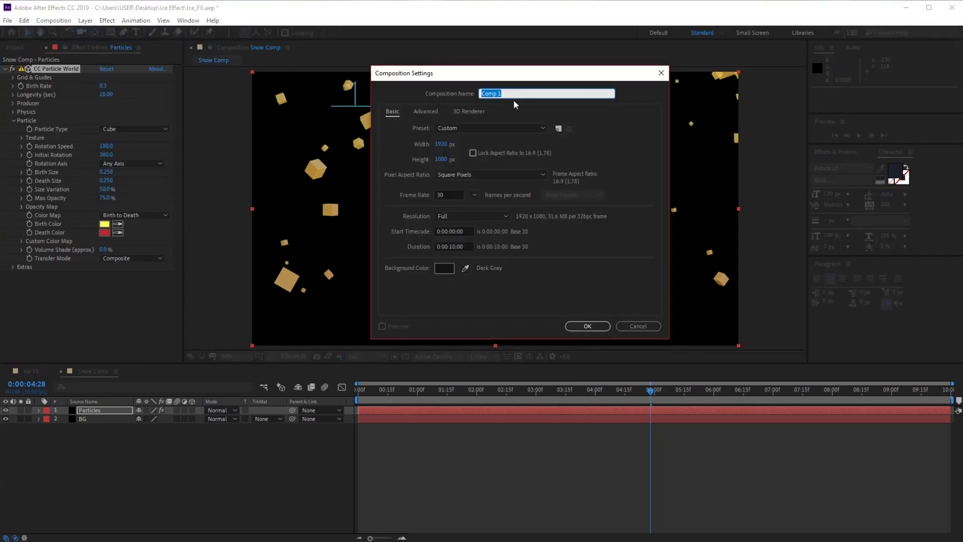
type("Snowflake")
left_click(440, 144)
type("40")
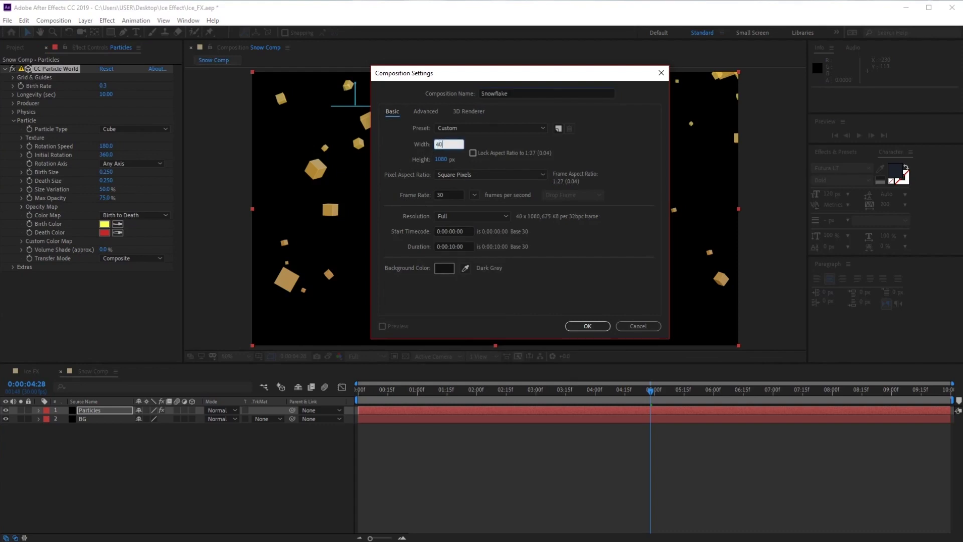
key("Tab")
type("40")
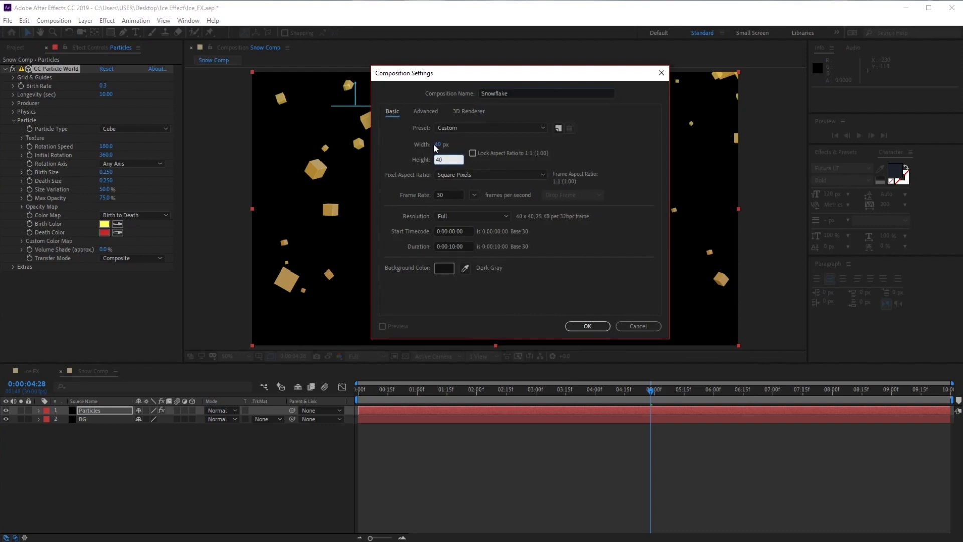
left_click(519, 311)
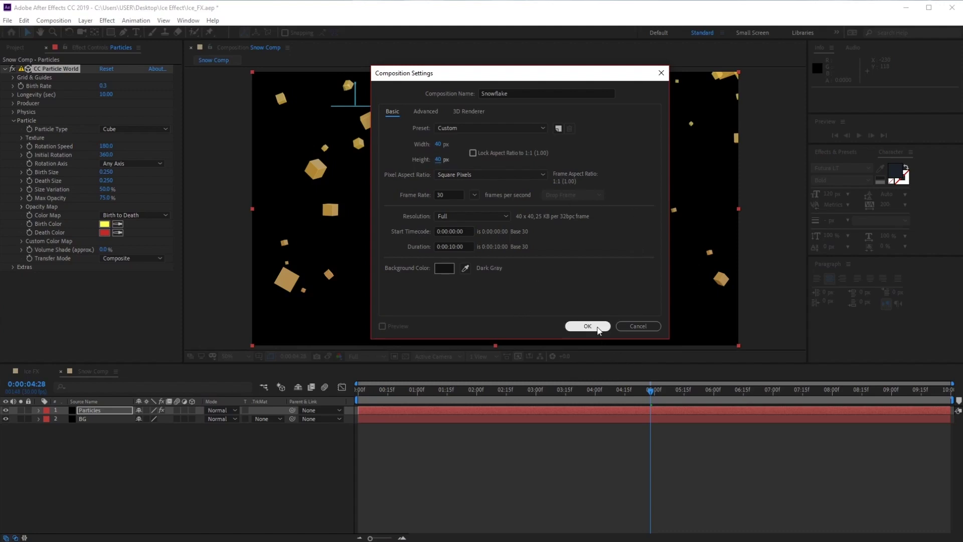
left_click(569, 326)
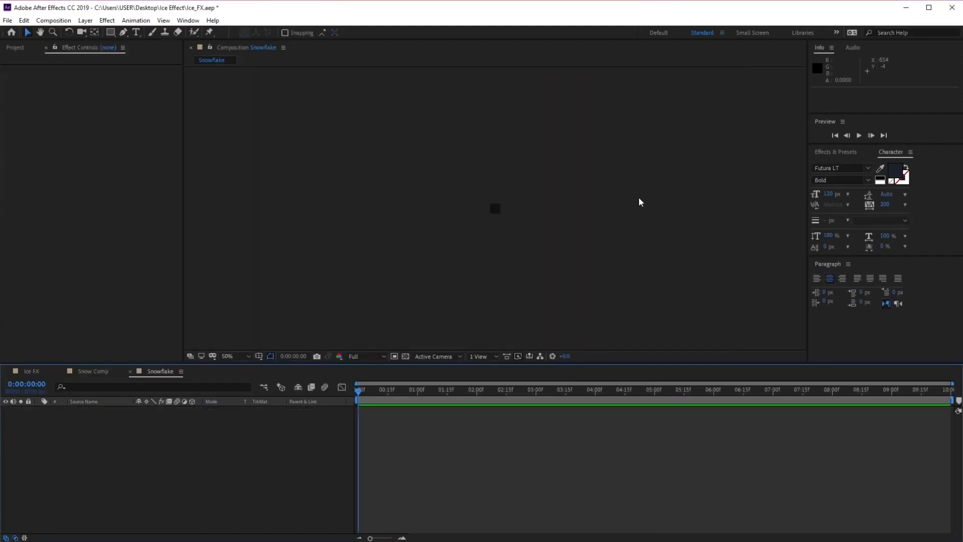
Add an empty shape layer to the Snowflake composition.
scroll(496, 208, "up", 3)
scroll(497, 212, "up", 2)
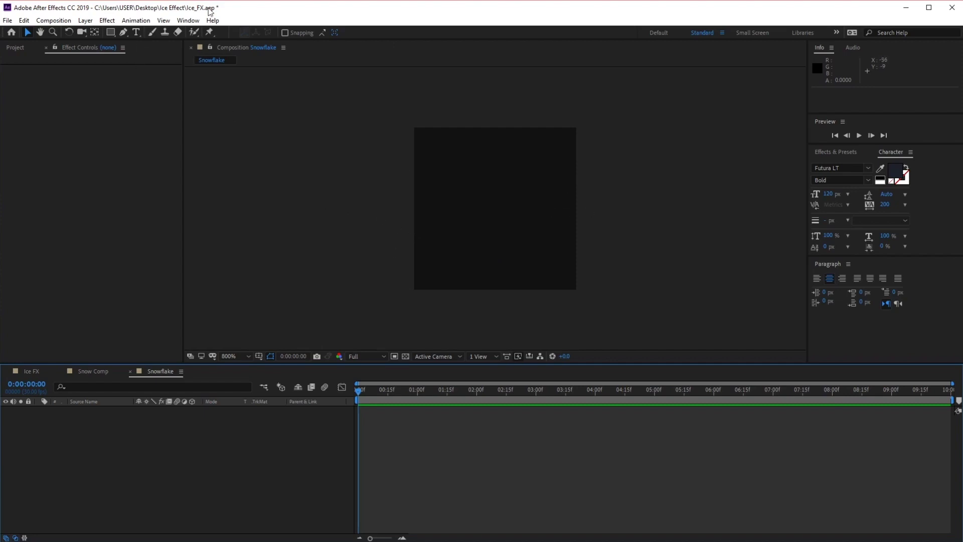
left_click(85, 21)
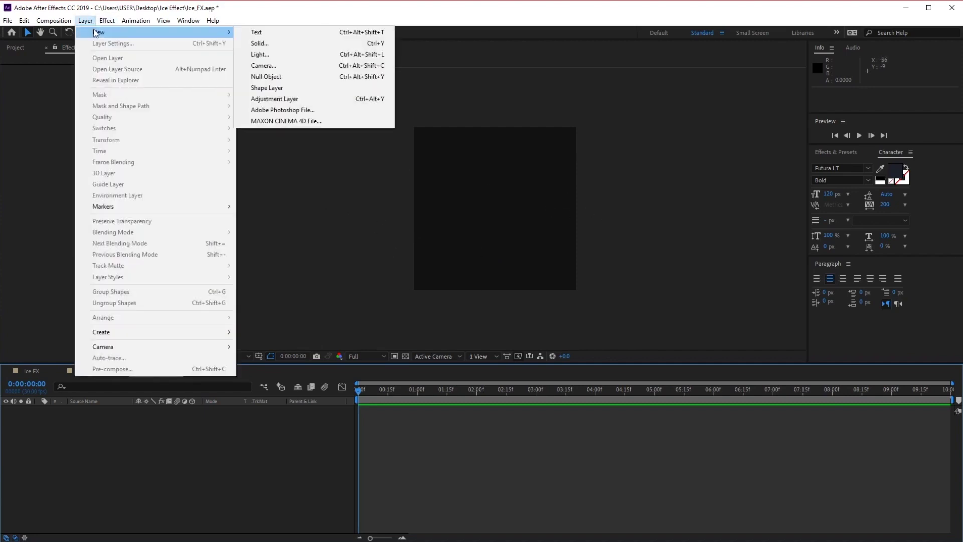
left_click(95, 21)
left_click(91, 23)
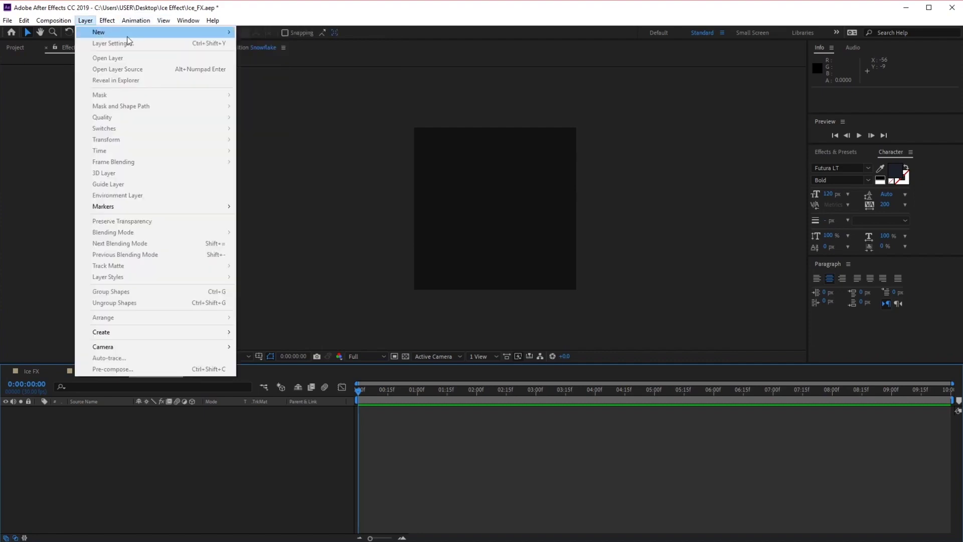
mouse_move(174, 35)
left_click(318, 89)
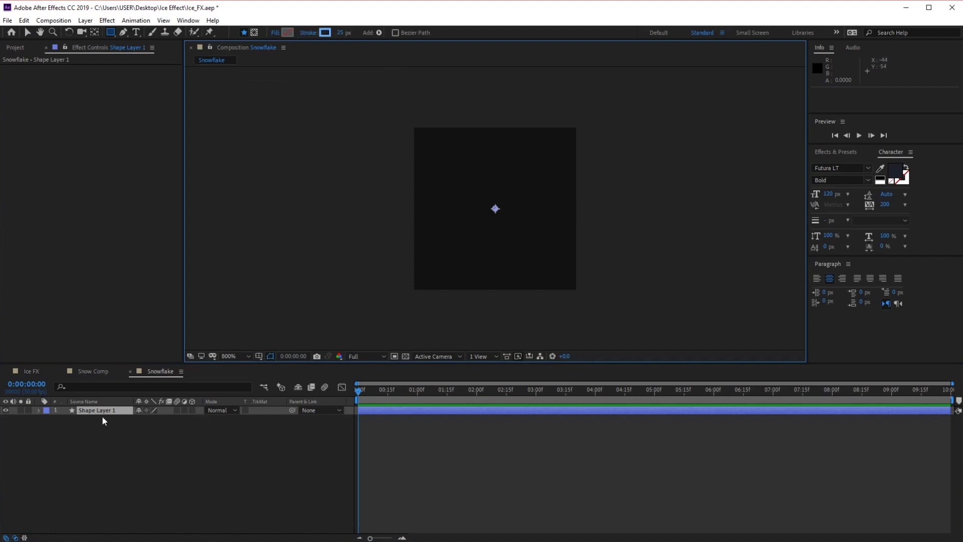
Add an ellipse path to the contents of the shape layer.
left_click(39, 410)
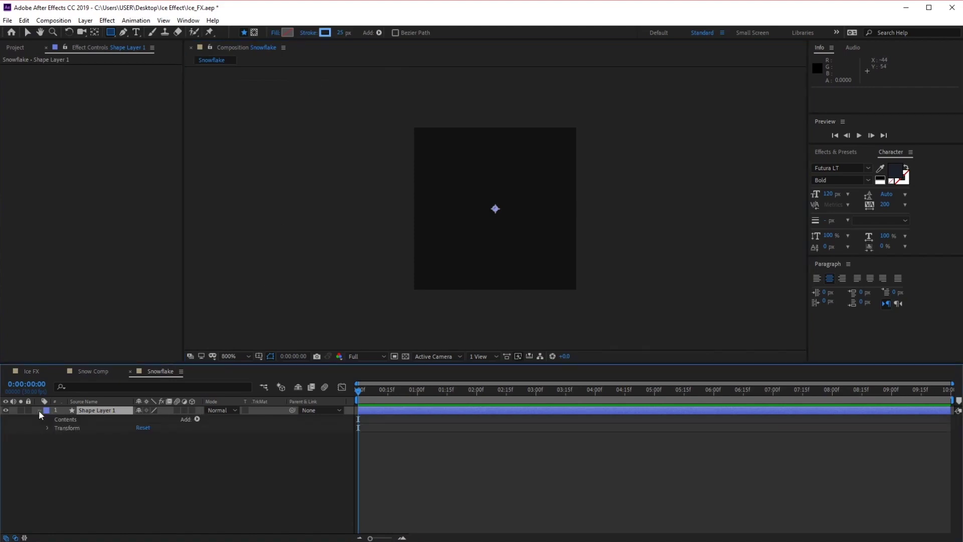
left_click(198, 419)
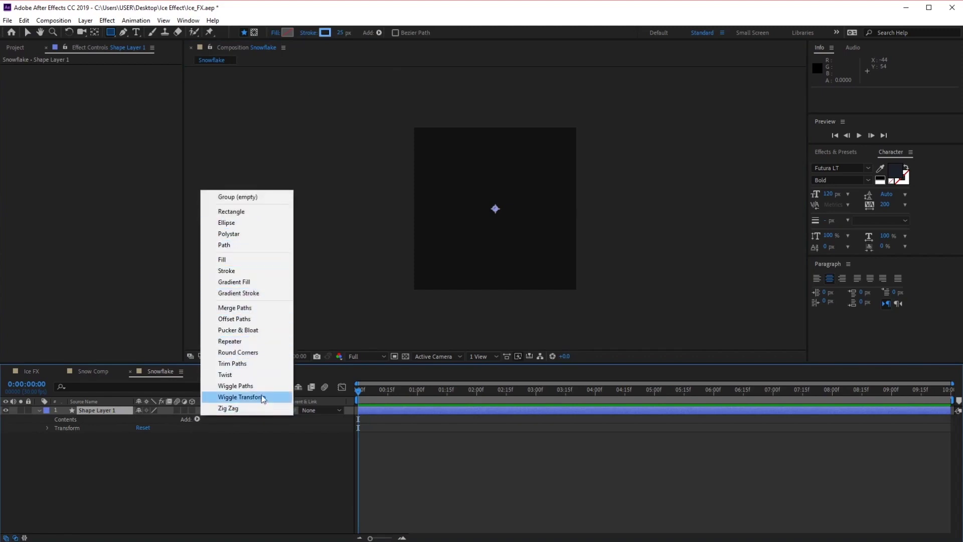
left_click(230, 223)
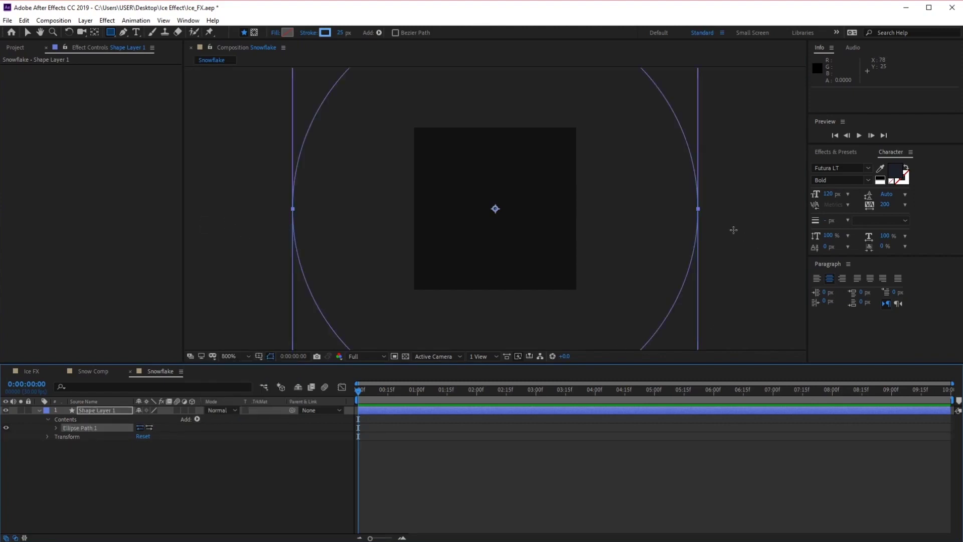
Add a fill to the ellipse and set its color to white (FFFFFF).
left_click(197, 419)
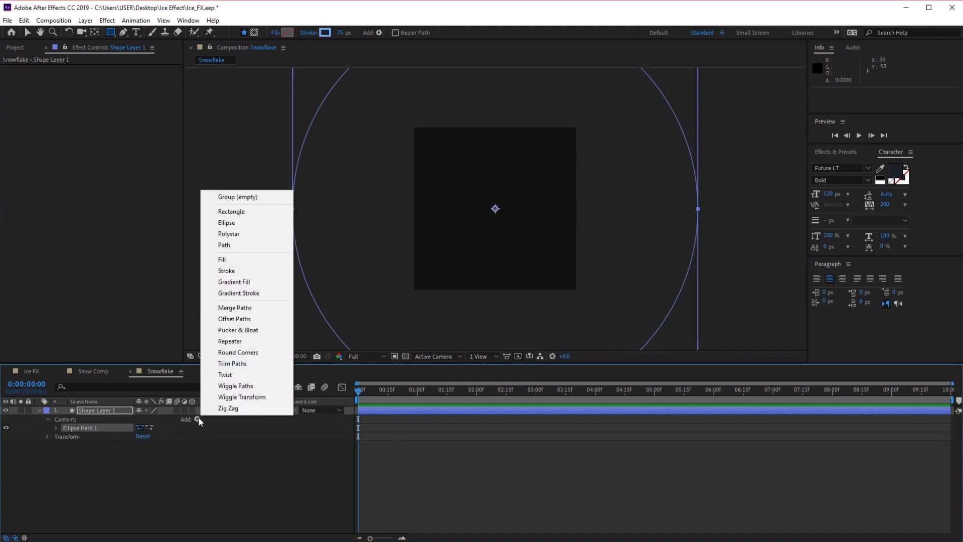
left_click(264, 264)
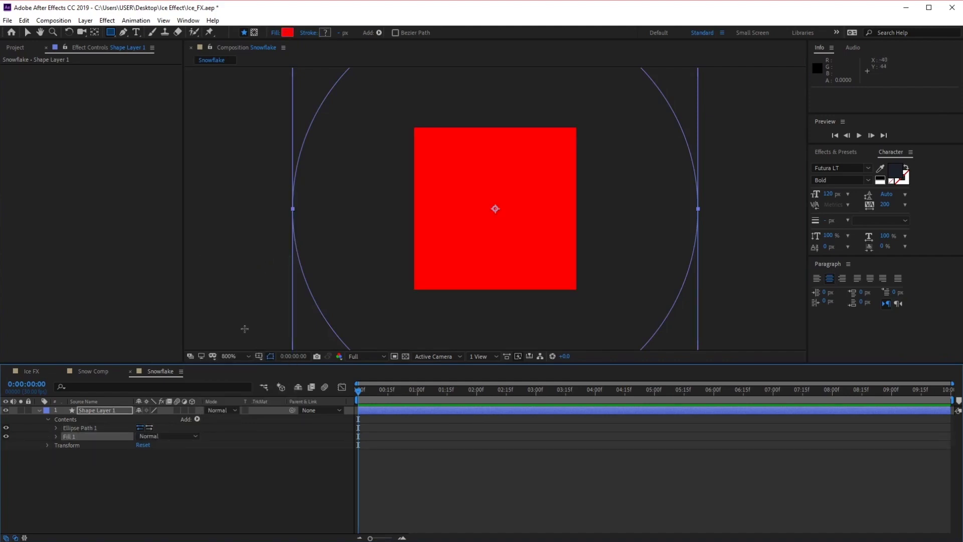
left_click(56, 436)
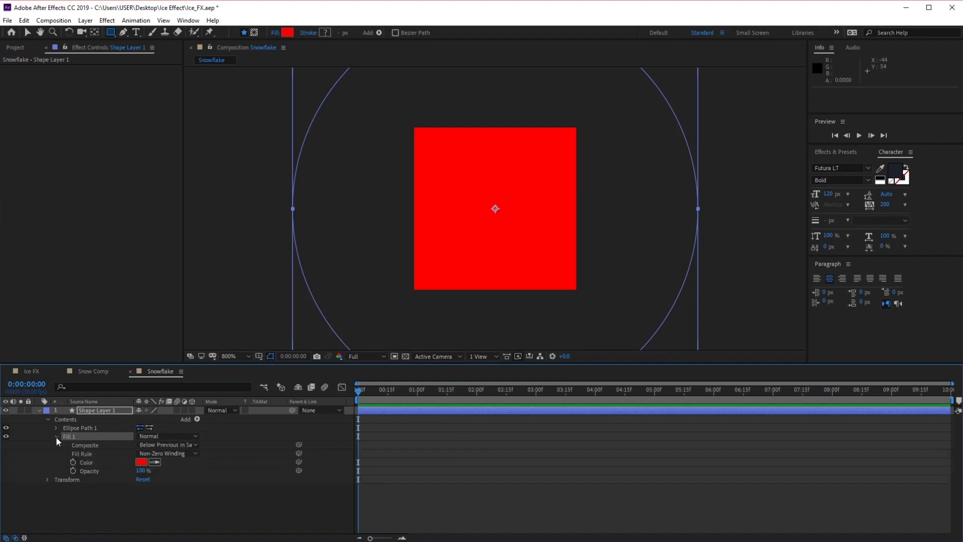
left_click(141, 462)
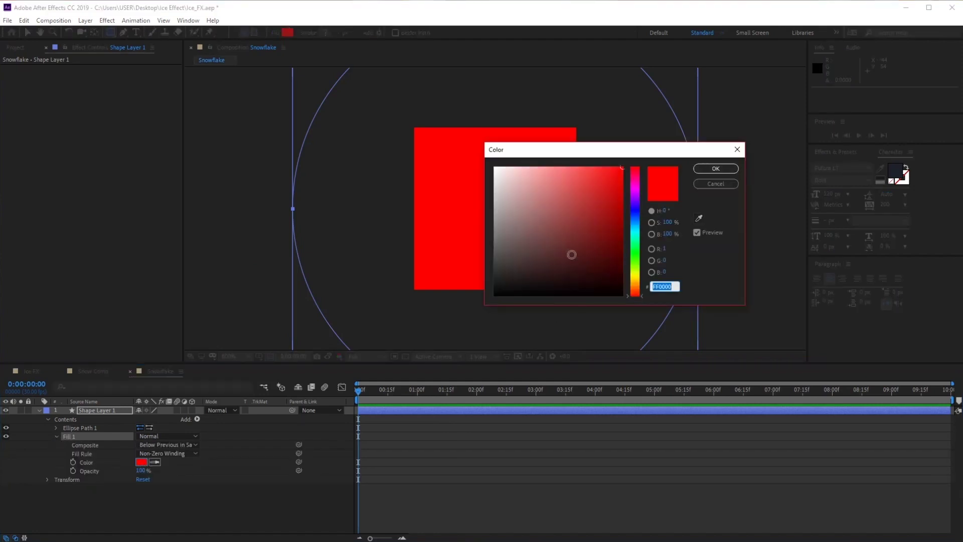
left_click_drag(582, 219, 451, 140)
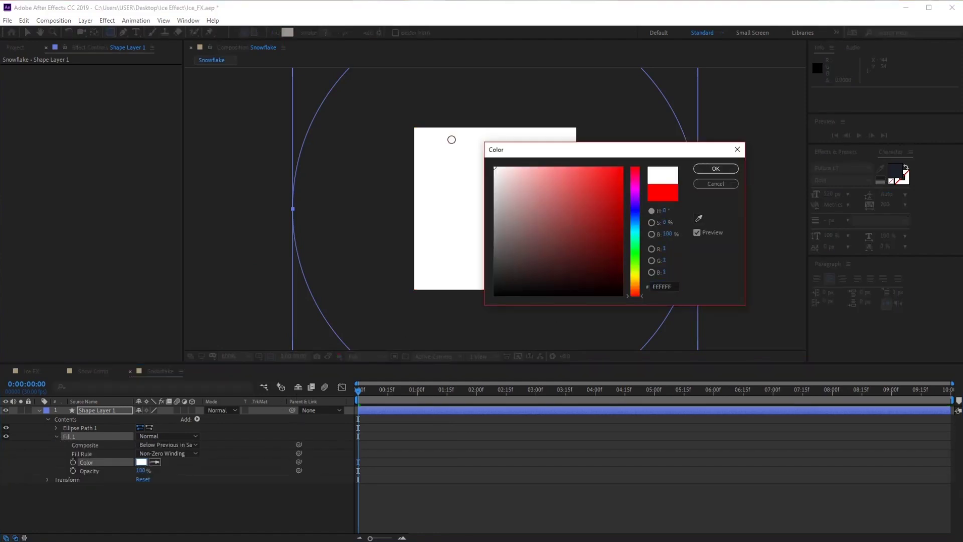
left_click(716, 168)
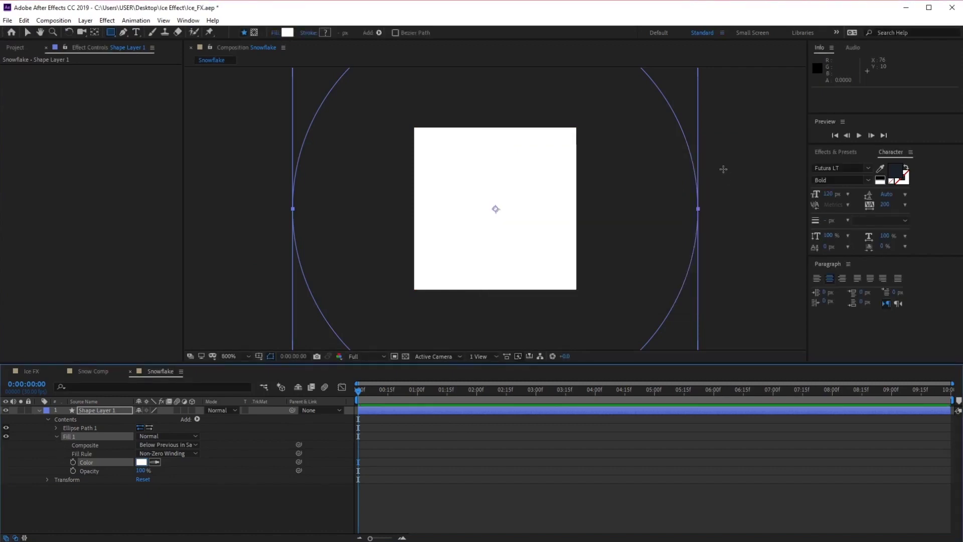
left_click(57, 436)
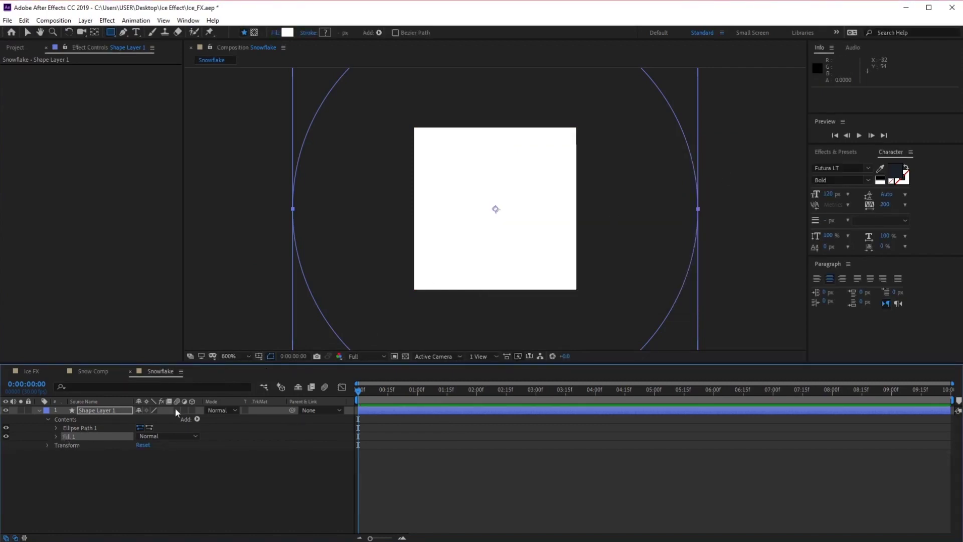
Scale the shape layer down to 24% so the circle fits inside the composition.
left_click(48, 446)
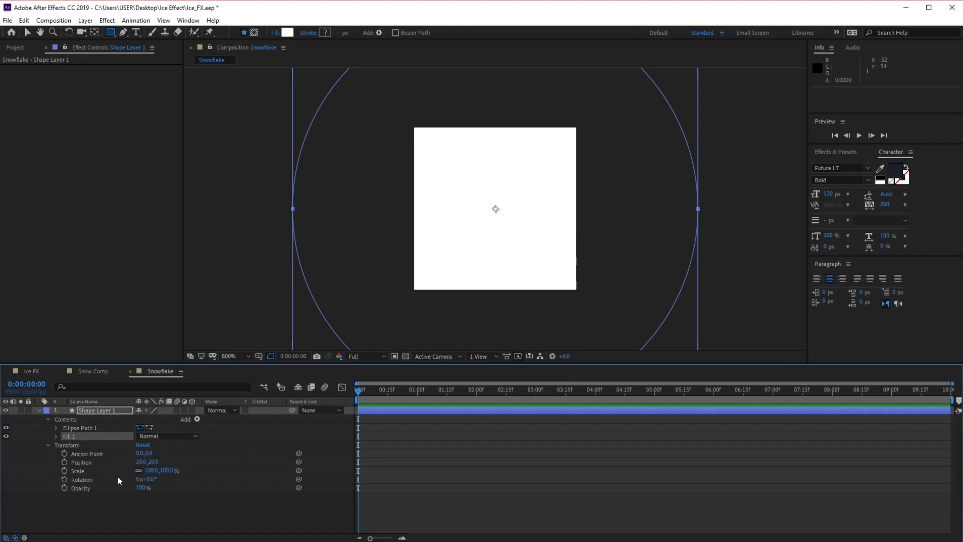
mouse_move(174, 472)
left_mouse_down()
mouse_move(141, 480)
mouse_move(168, 474)
left_mouse_up()
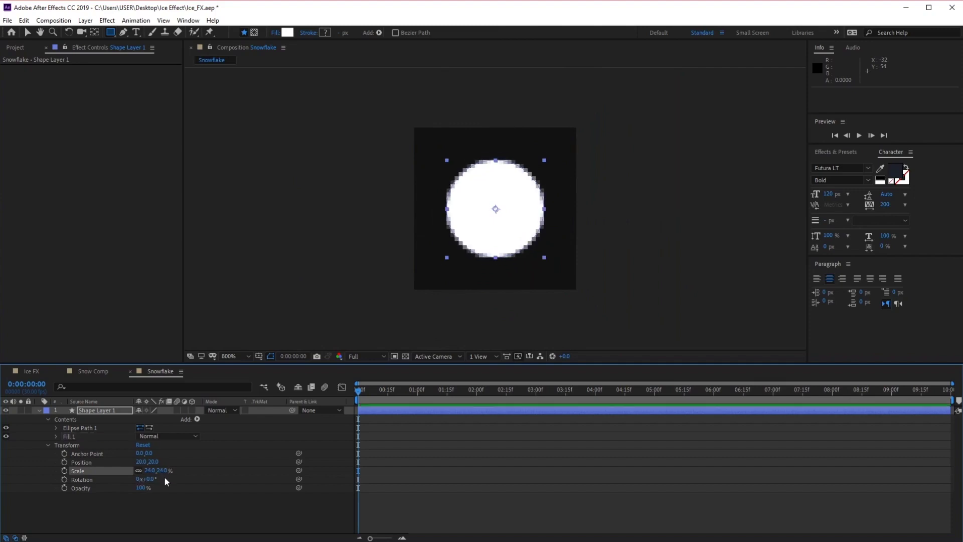
left_click(166, 470)
Add Wiggle Paths to the shape layer's contents and set its Points option to Smooth.
left_click(198, 420)
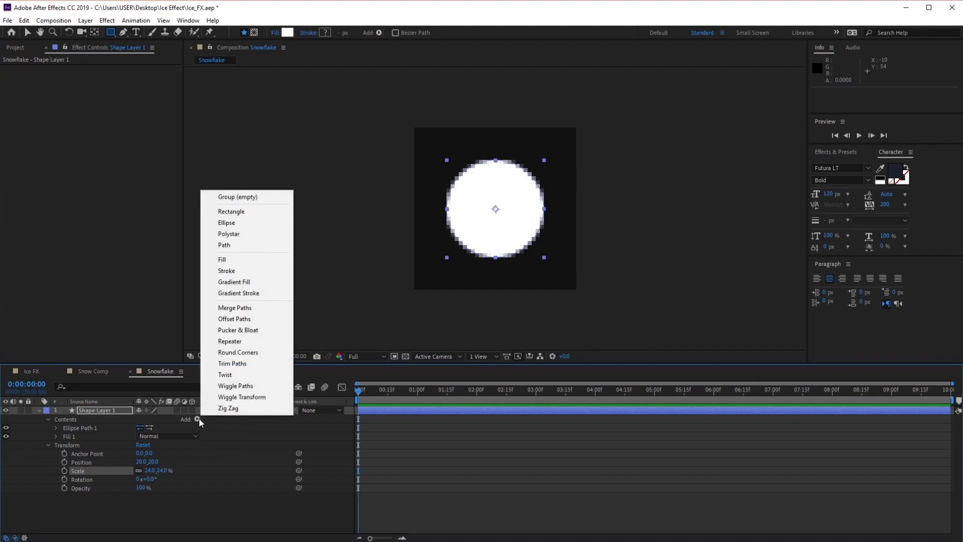
left_click(239, 386)
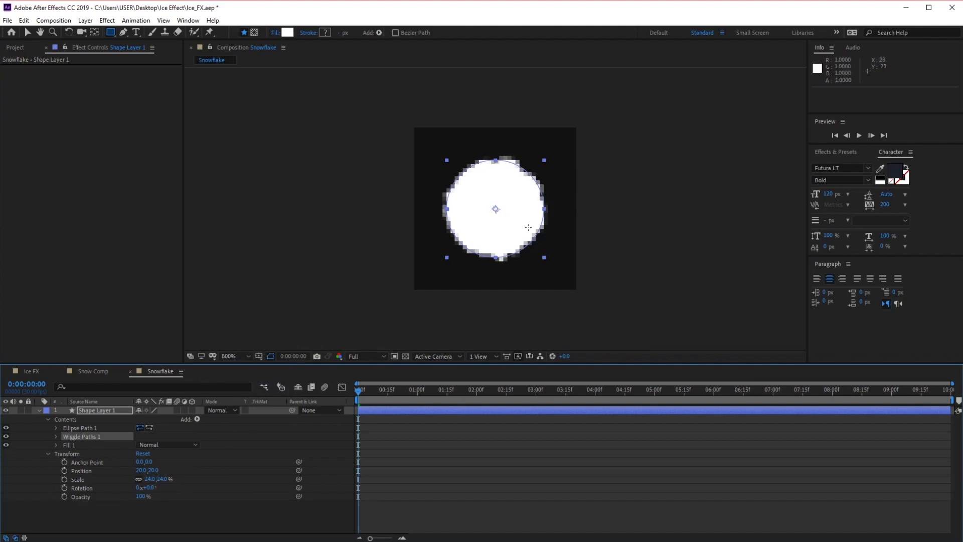
left_click(55, 436)
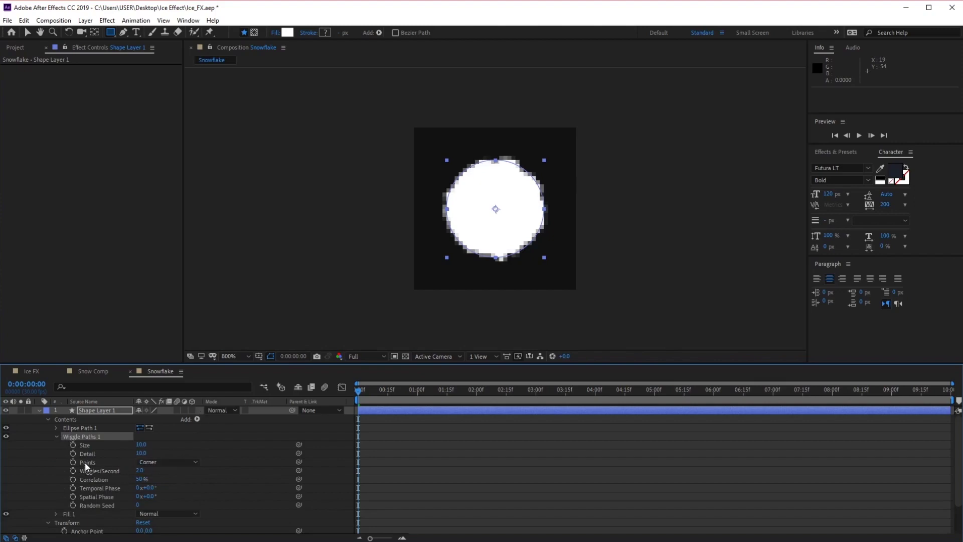
left_click(183, 462)
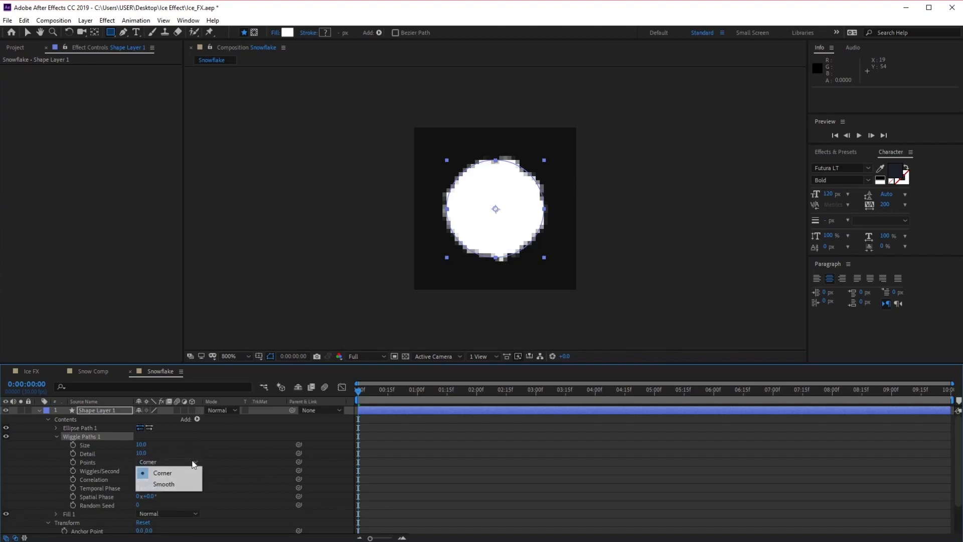
left_click(176, 485)
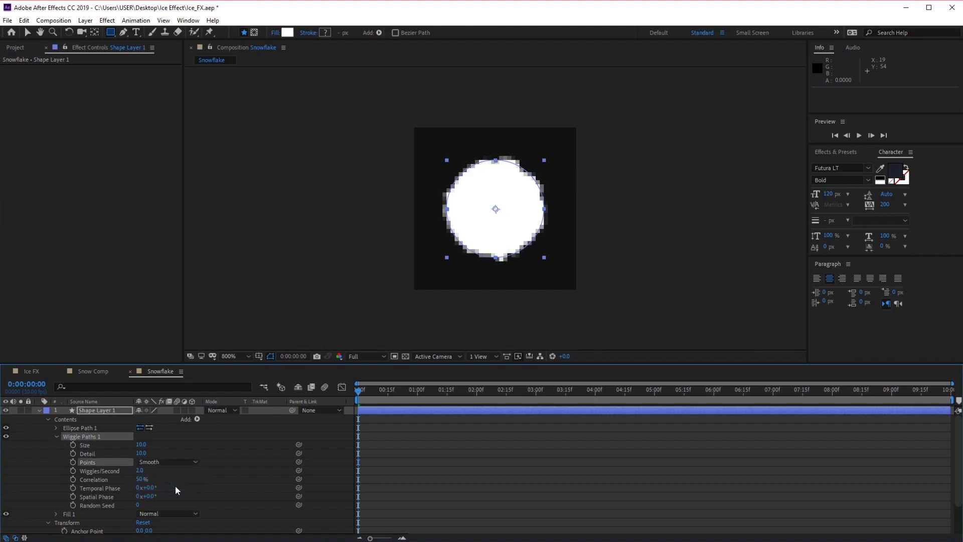
Set the Wiggle Paths Size to 17 and preview the circle's outline at frame 8.
mouse_move(141, 444)
left_mouse_down()
mouse_move(159, 446)
mouse_move(149, 451)
left_mouse_up()
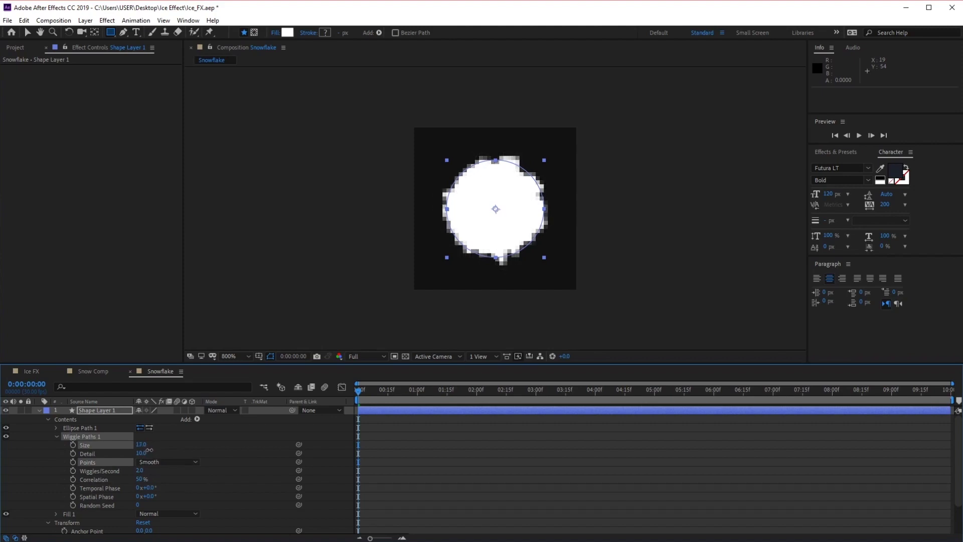
left_click(141, 470)
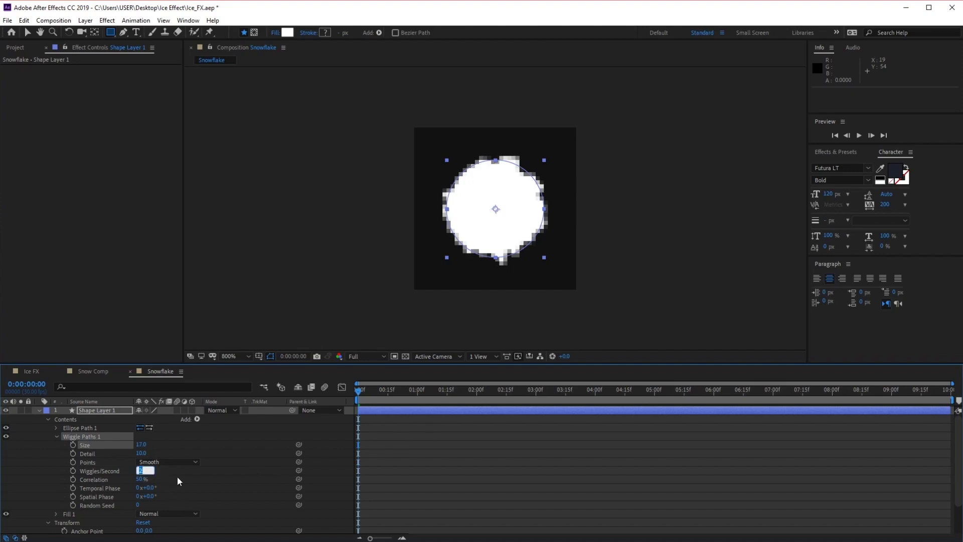
left_click(375, 391)
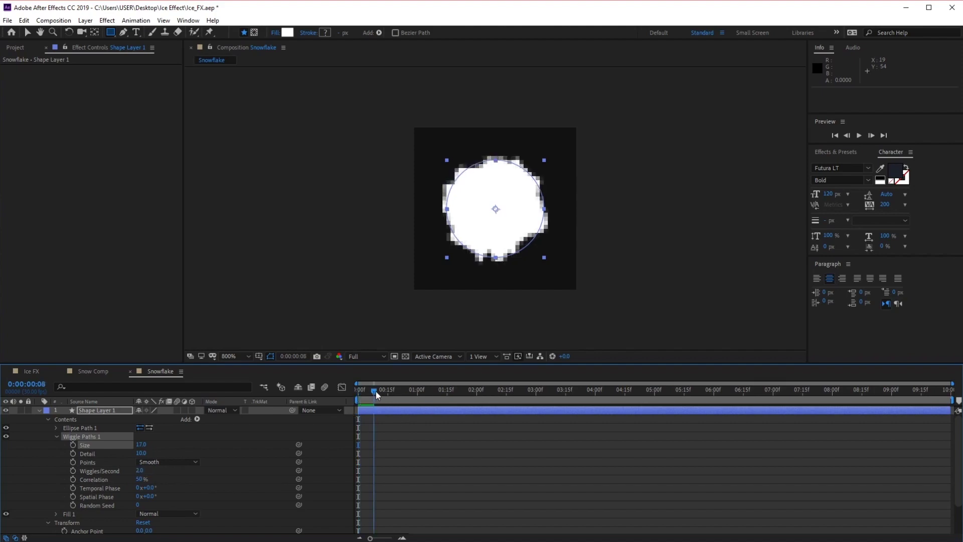
Slow the circle's outline animation by setting Wiggle Paths Wiggles/Second to 0.2.
mouse_move(376, 392)
left_mouse_down()
mouse_move(513, 396)
mouse_move(363, 397)
left_mouse_up()
left_click_drag(454, 396, 308, 399)
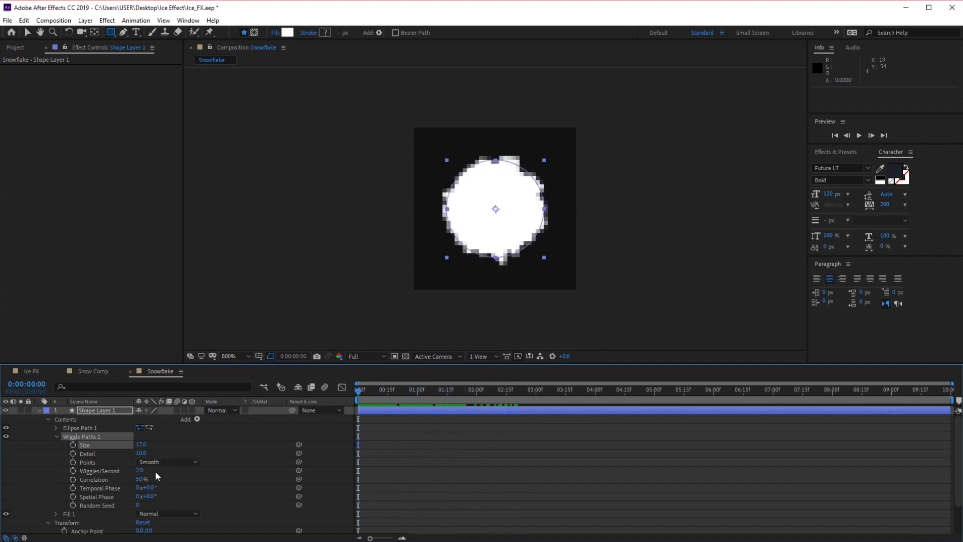
left_click(139, 471)
type("0.2")
key("Return")
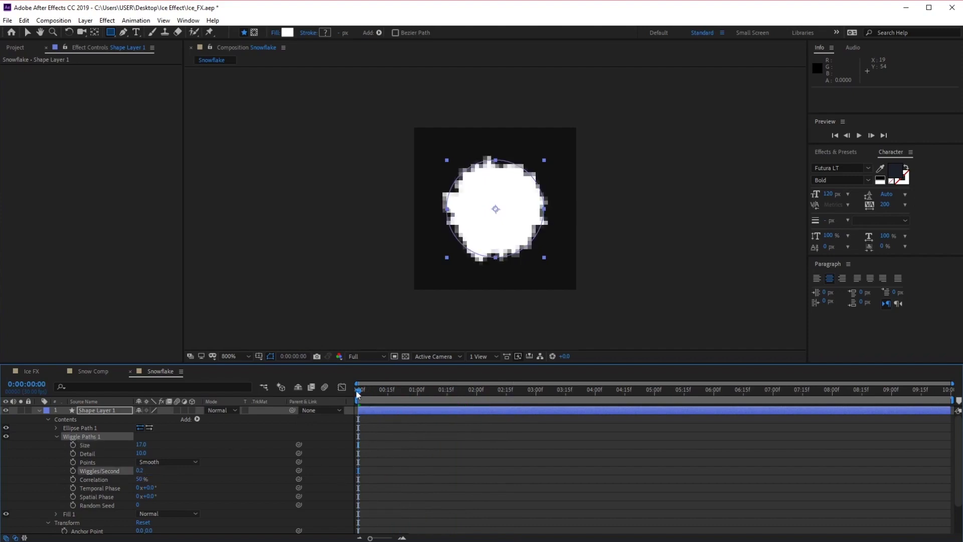
mouse_move(357, 400)
left_mouse_down()
mouse_move(510, 395)
mouse_move(347, 400)
mouse_move(545, 404)
mouse_move(351, 400)
left_mouse_up()
Make the snowflake outline more jagged by setting Wiggle Paths Detail to 3 and Size to 45.
left_click_drag(140, 453, 135, 454)
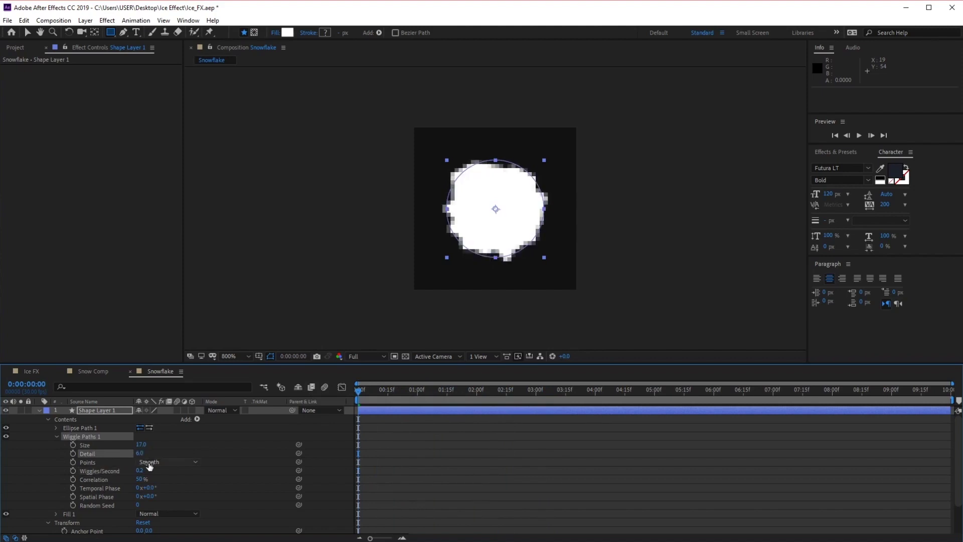
left_click(138, 454)
type("3")
key("Return")
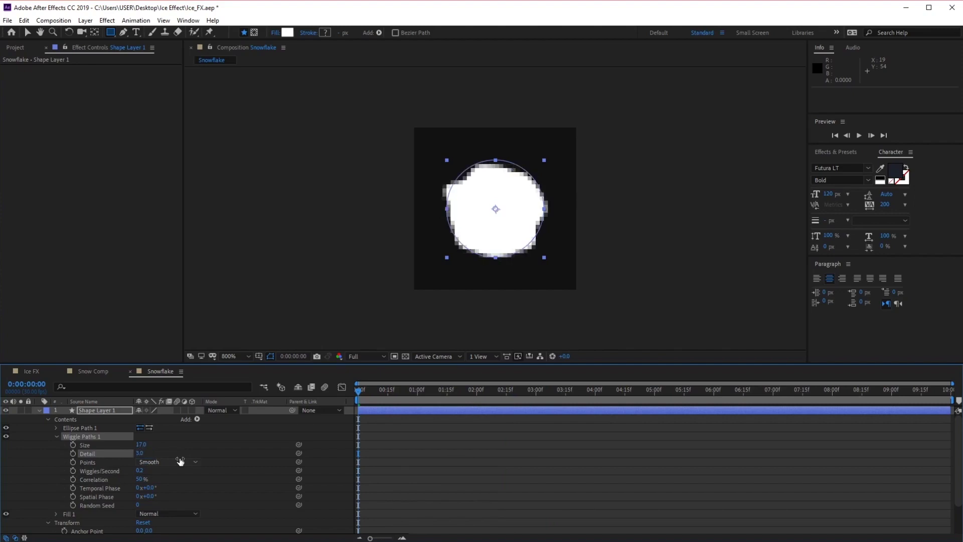
left_click_drag(147, 445, 153, 445)
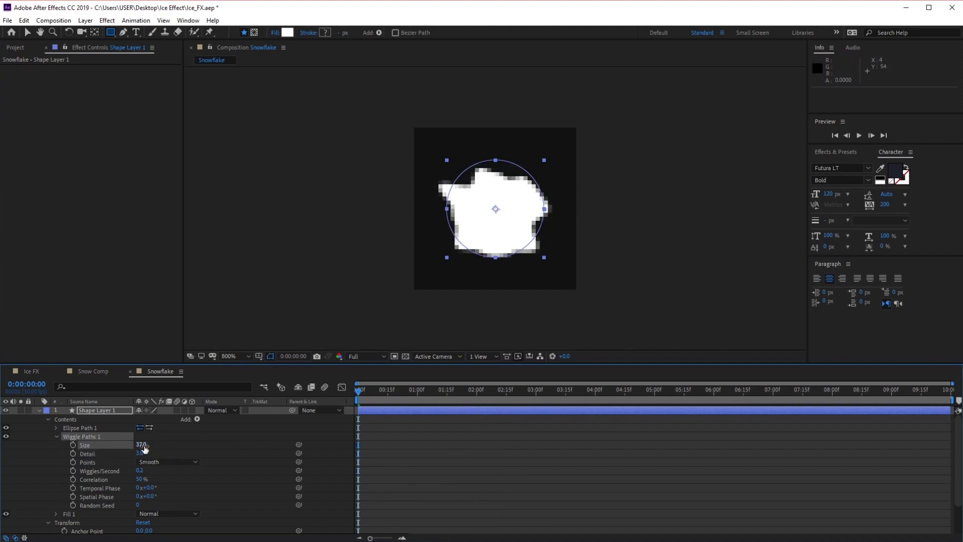
left_click_drag(144, 445, 147, 445)
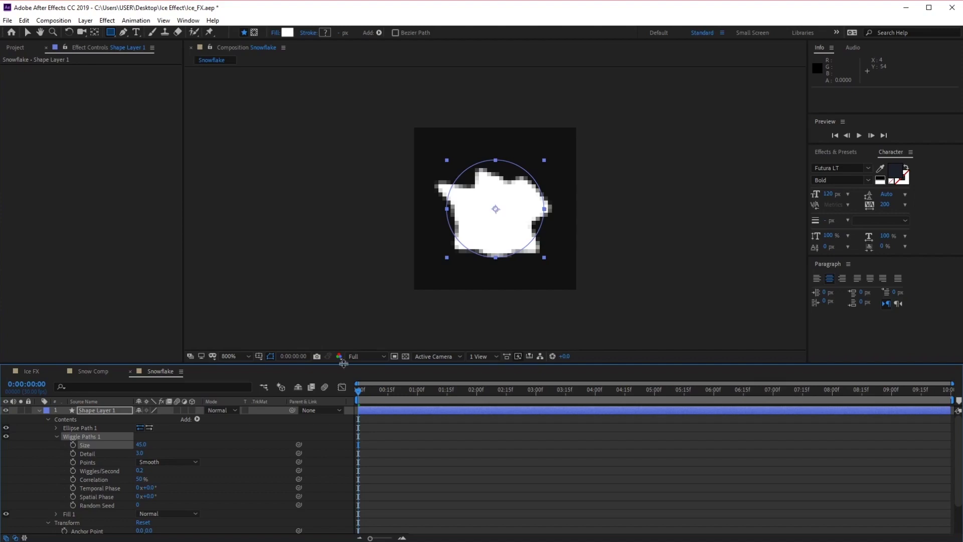
Add the Snowflake composition to Snow Comp above the Particles layer and hide it.
left_click(80, 371)
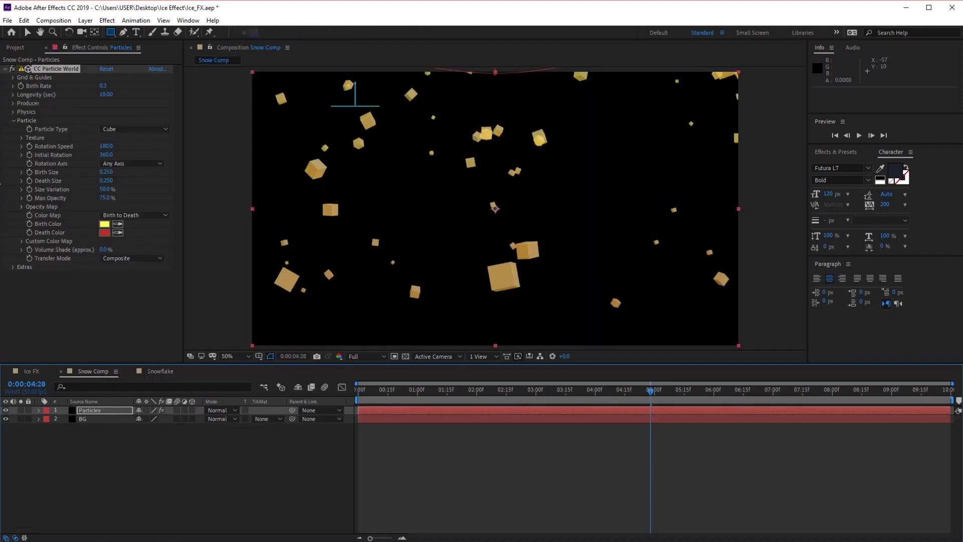
left_click(20, 49)
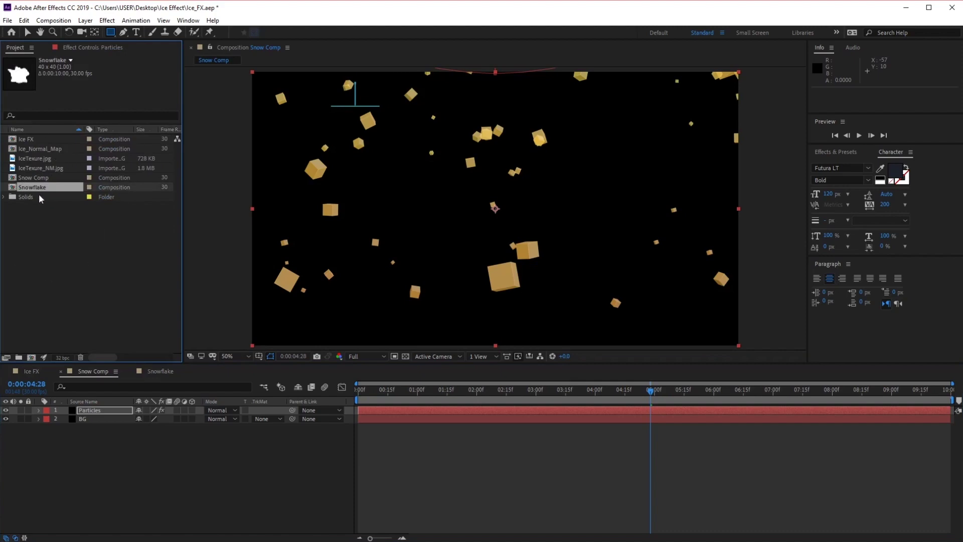
left_click_drag(29, 187, 103, 409)
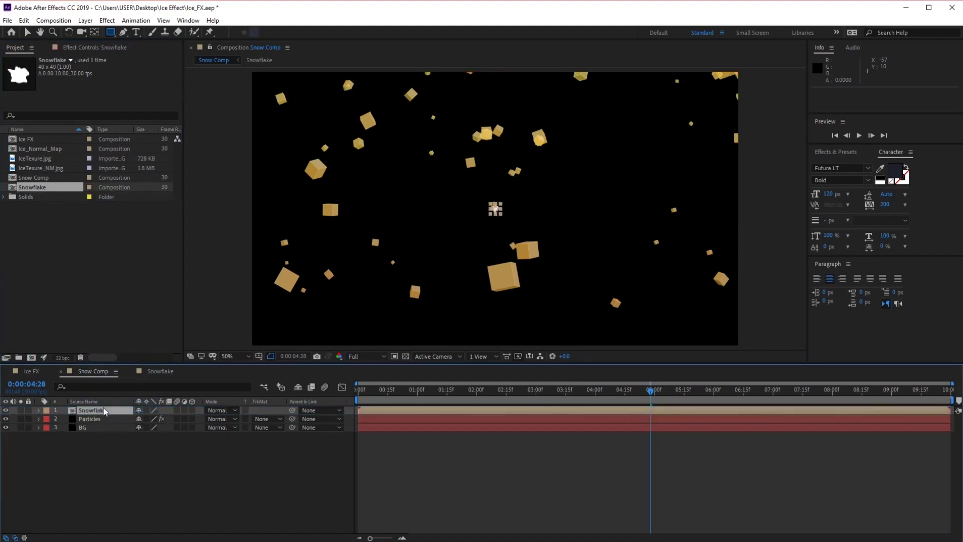
left_click(6, 411)
Set the Particles layer's Particle Type to Textured QuadPolygon and choose the Snowflake layer as its Texture Layer.
left_click(92, 47)
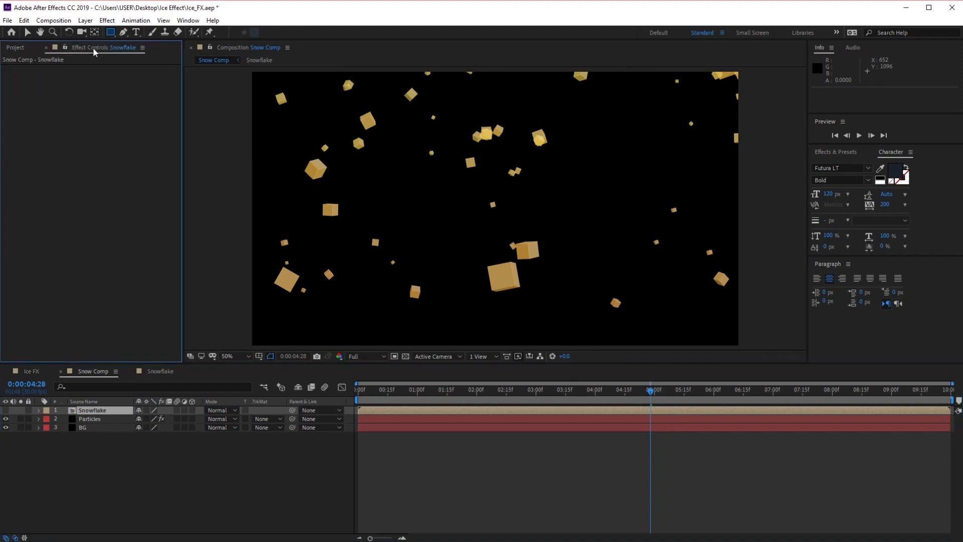
left_click(93, 420)
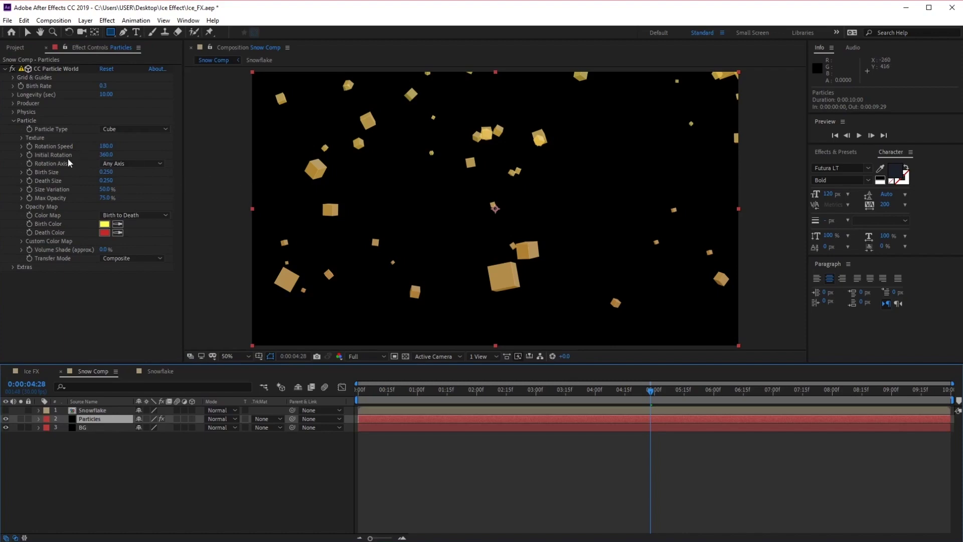
left_click(134, 128)
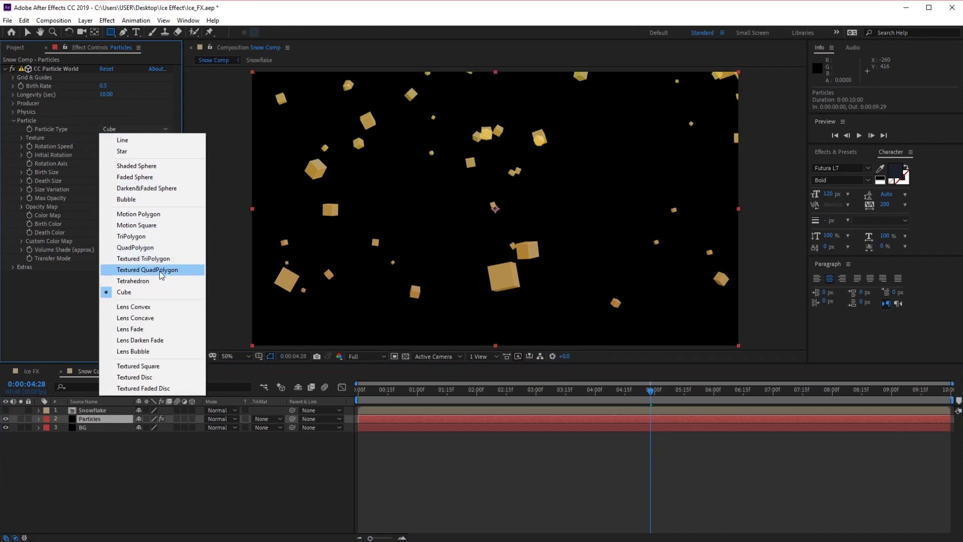
left_click(161, 270)
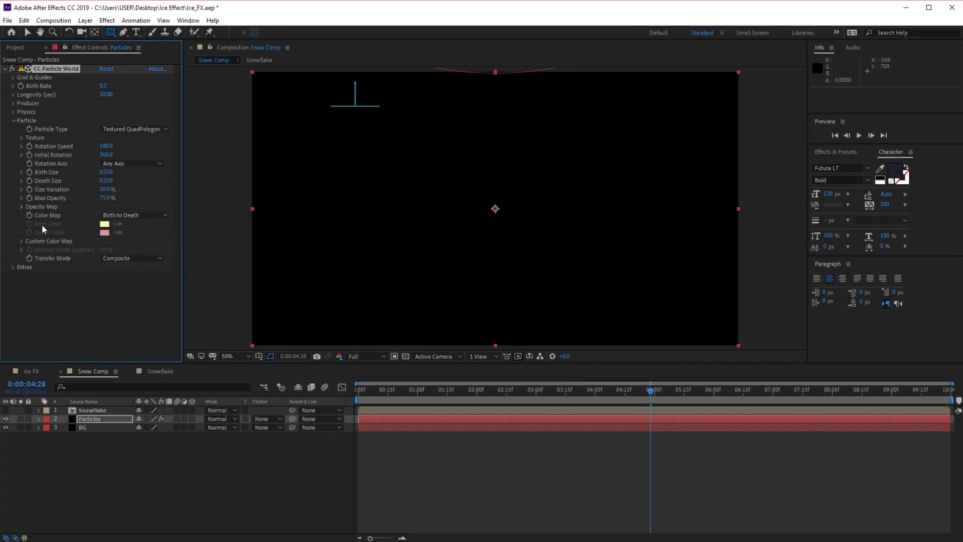
left_click(22, 138)
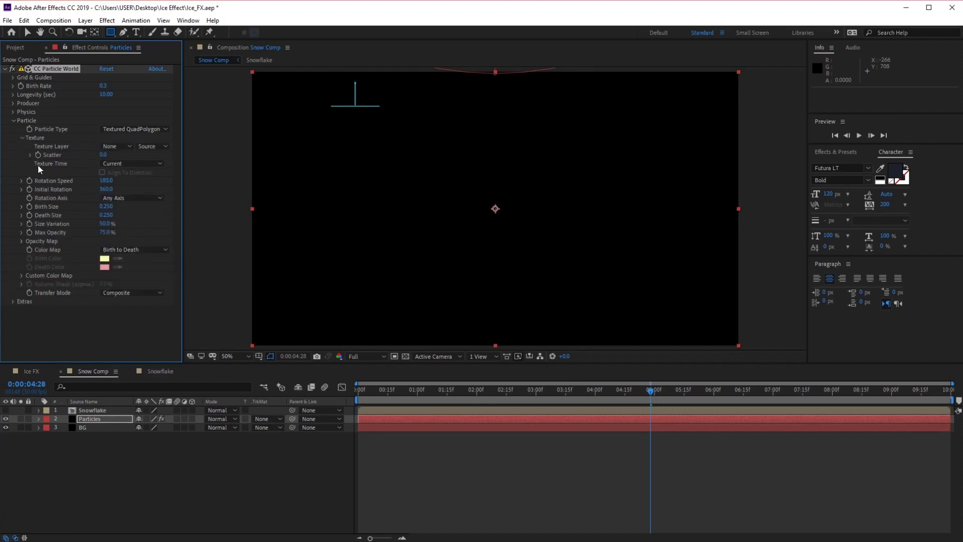
left_click(124, 147)
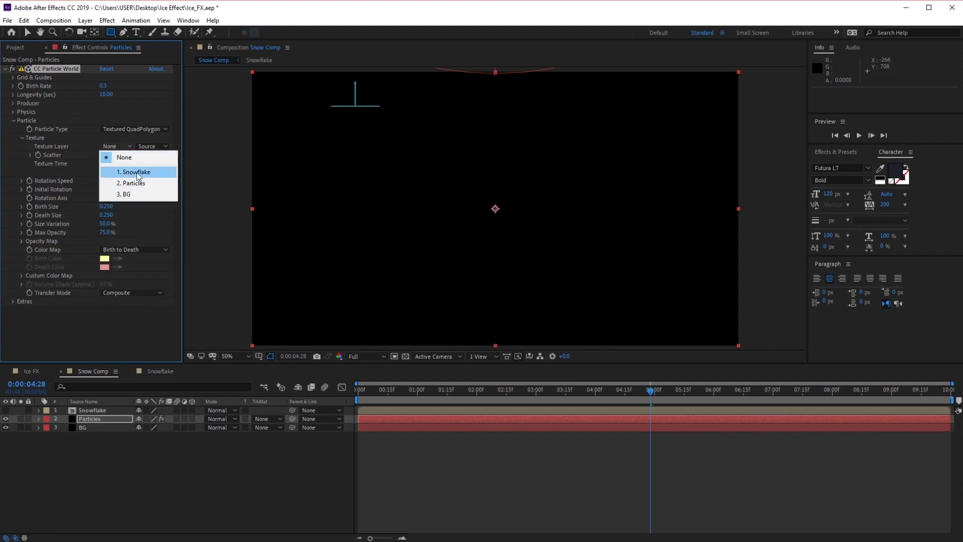
left_click(137, 174)
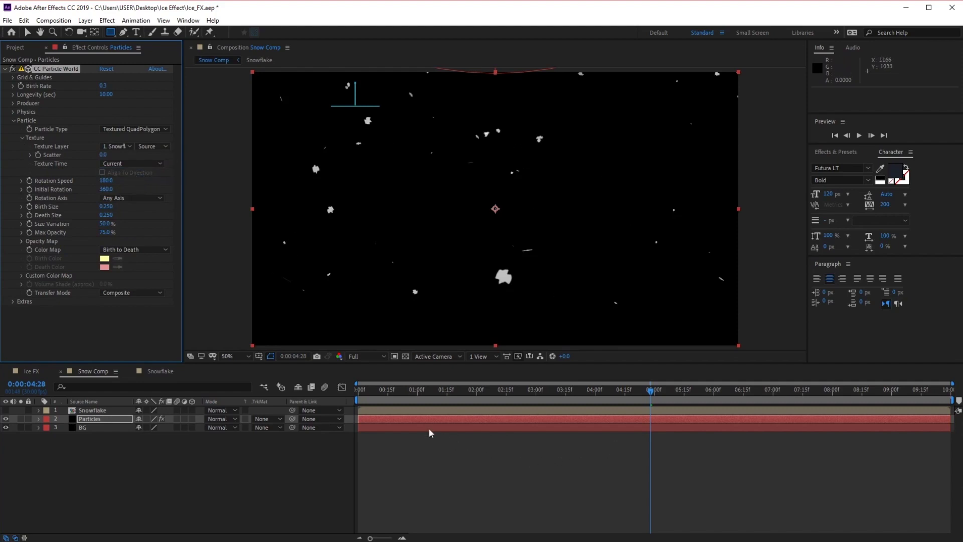
Check the snowflake particles' motion over time and set their Rotation Speed to 15.
left_click(646, 391)
left_click_drag(646, 392, 781, 399)
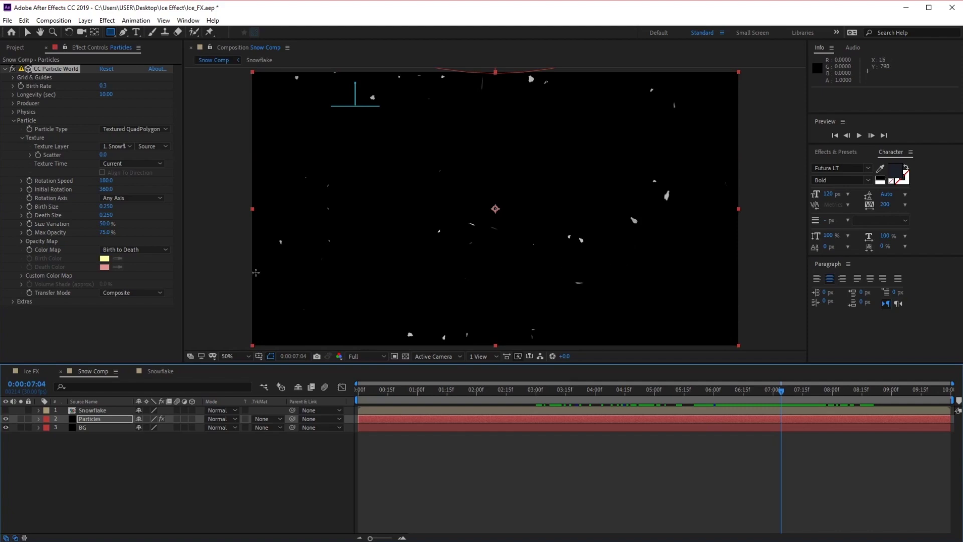
left_click(110, 181)
type("15")
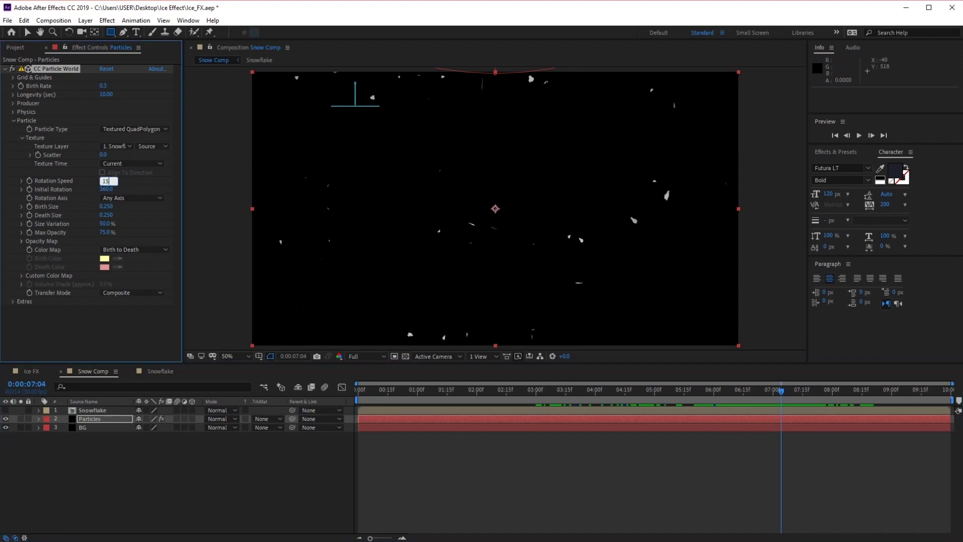
key("Return")
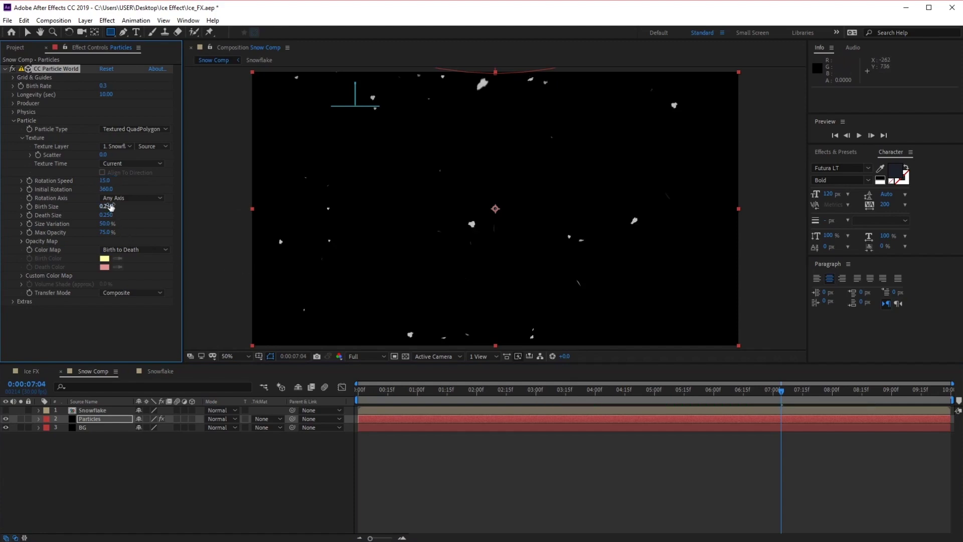
Shrink the snowflakes by setting both Birth Size and Death Size to 0.150, and check the result over time.
left_click_drag(104, 192, 107, 192)
mouse_move(106, 206)
left_mouse_down()
mouse_move(108, 220)
mouse_move(111, 206)
left_mouse_up()
left_click(763, 391)
left_click_drag(756, 393, 787, 395)
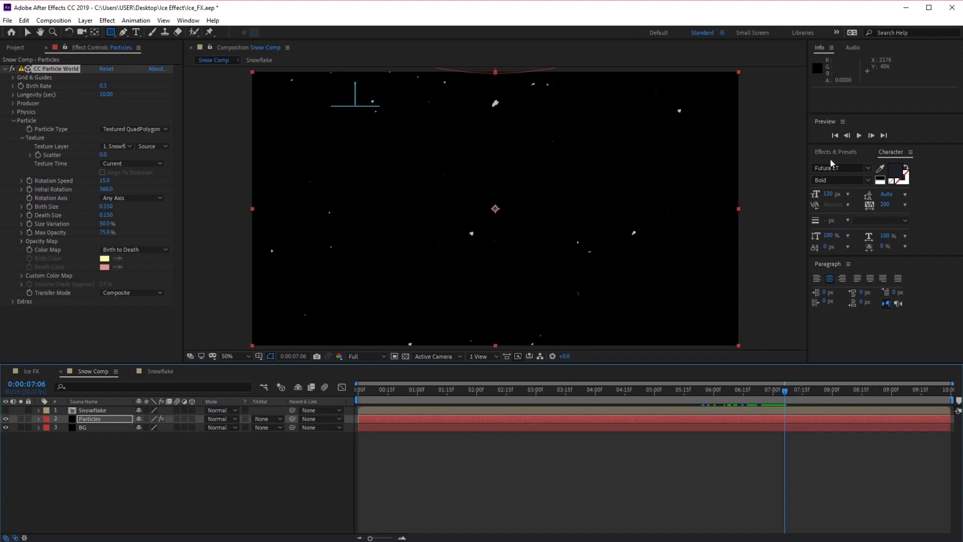
Play a preview of Snow Comp to examine the falling snow's motion and particle sizes.
left_click(858, 136)
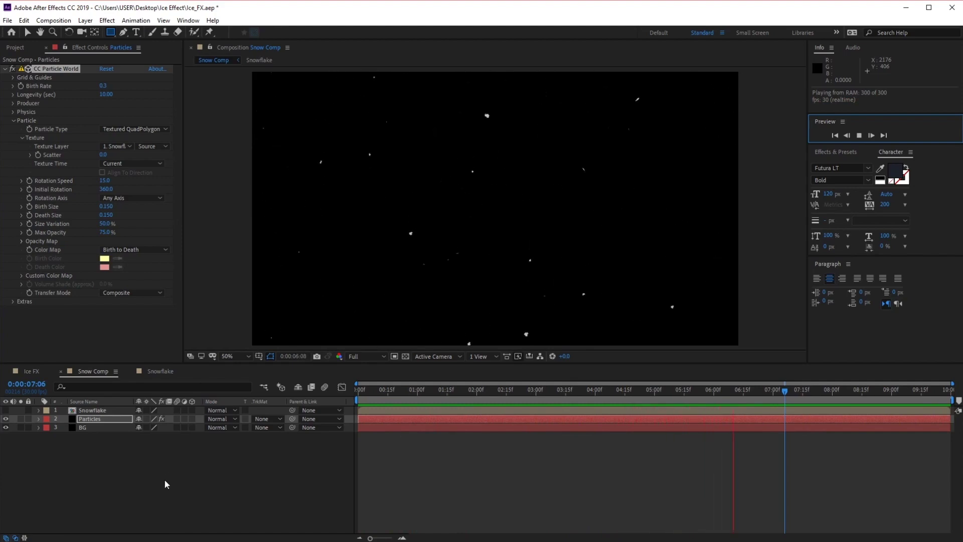
left_click(98, 428)
left_click(91, 419)
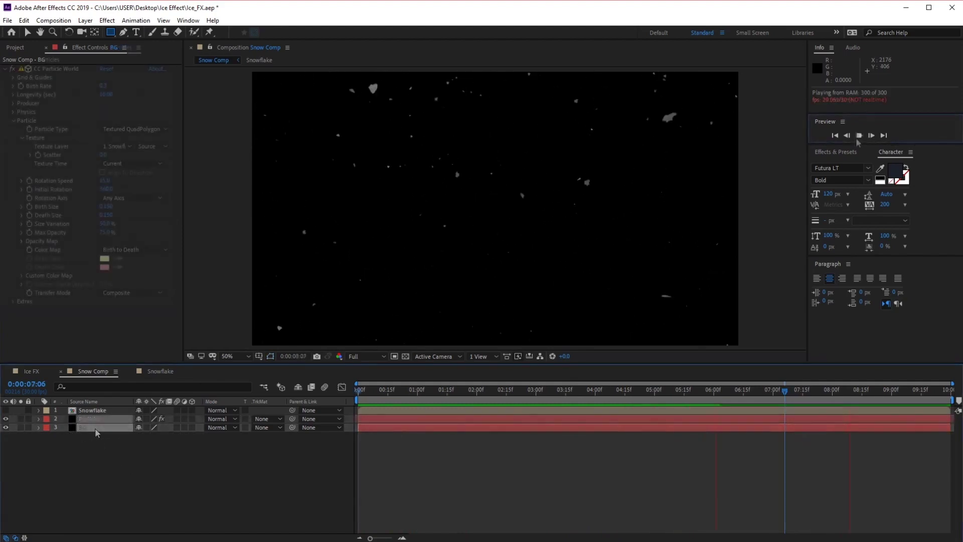
left_click(858, 136)
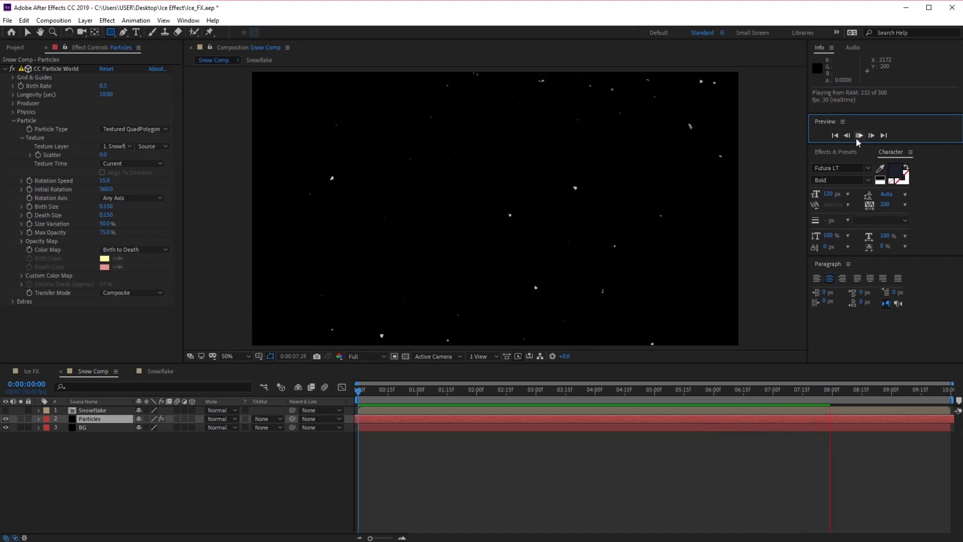